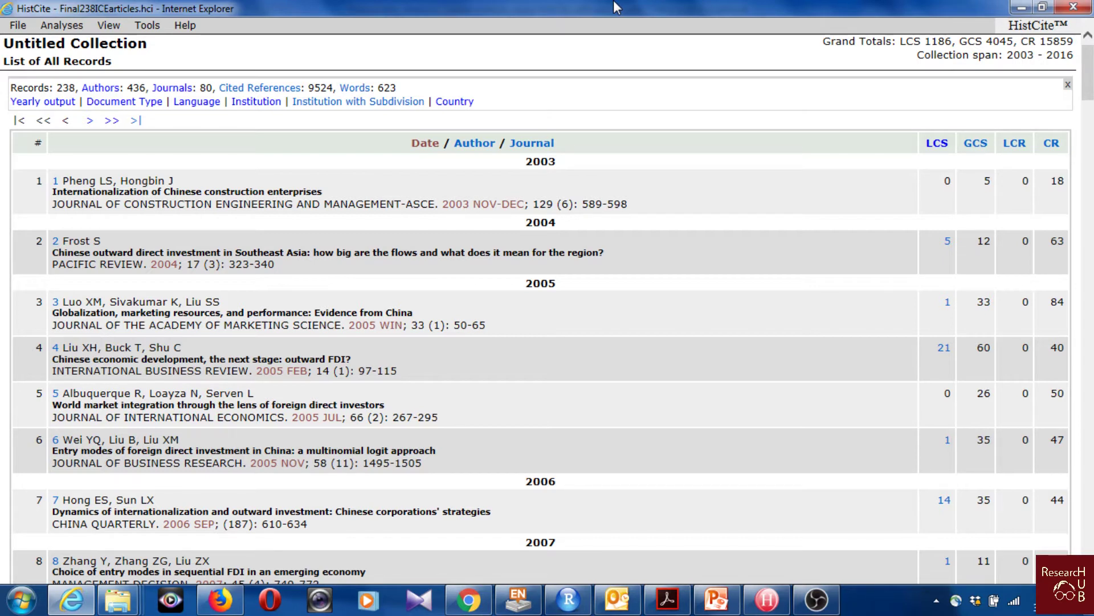
Examine the collection's summary counts, grand totals and collection span for the loaded records
click(18, 25)
click(305, 46)
drag(11, 87, 146, 88)
drag(213, 88, 197, 88)
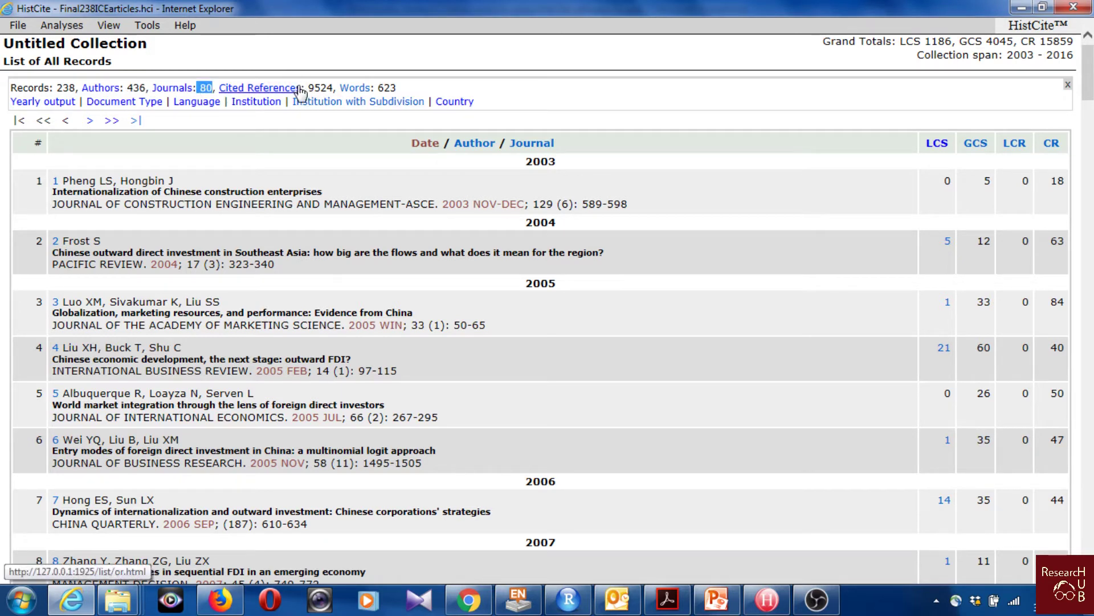
drag(306, 88, 334, 89)
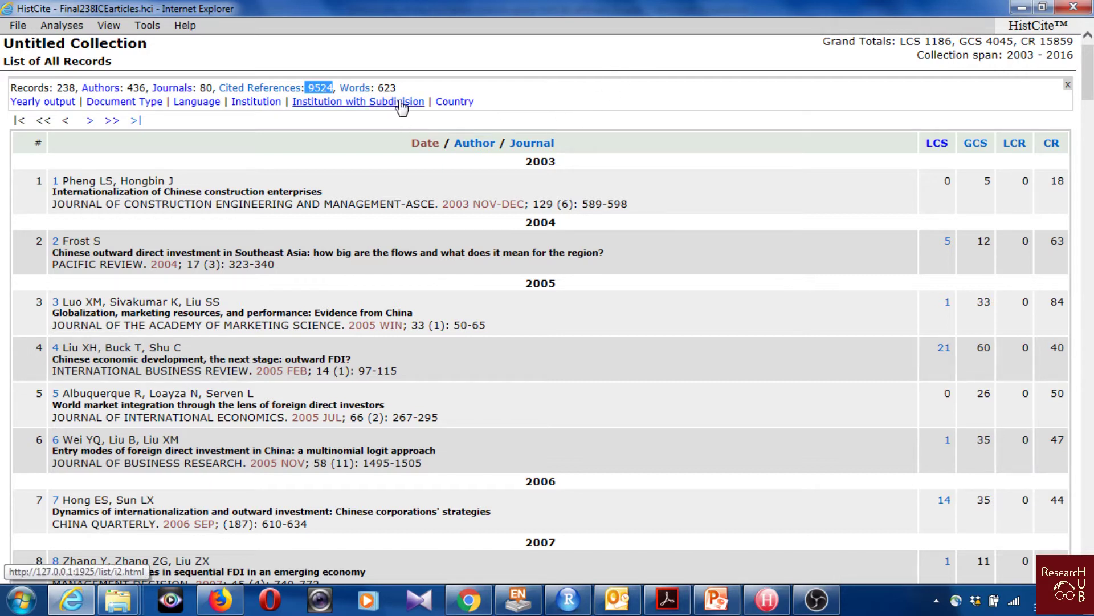
drag(377, 88, 398, 89)
click(566, 114)
drag(827, 44, 1074, 59)
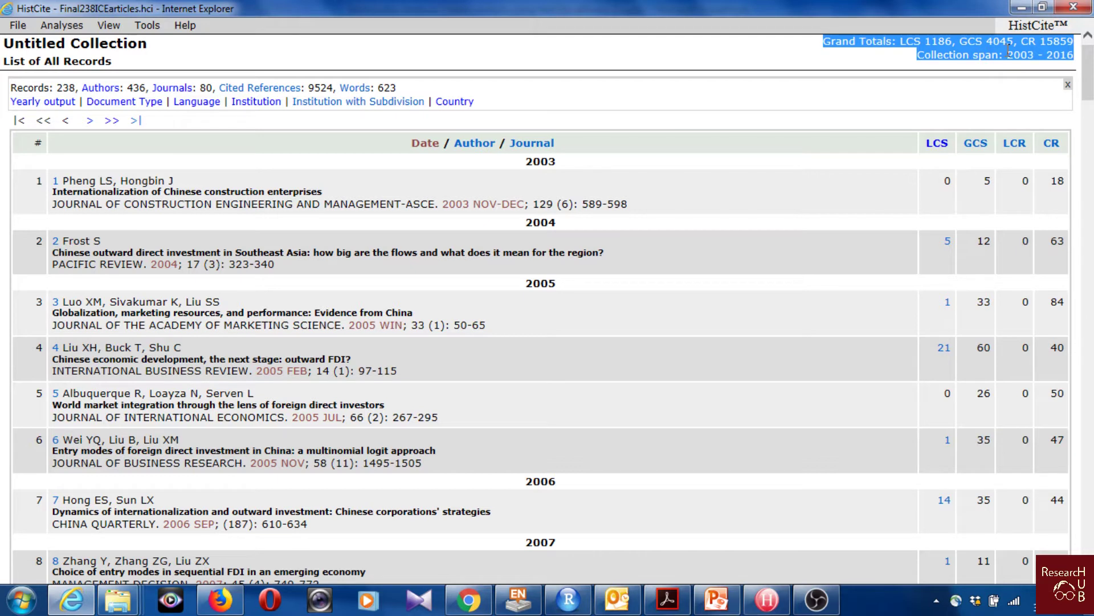
click(1041, 48)
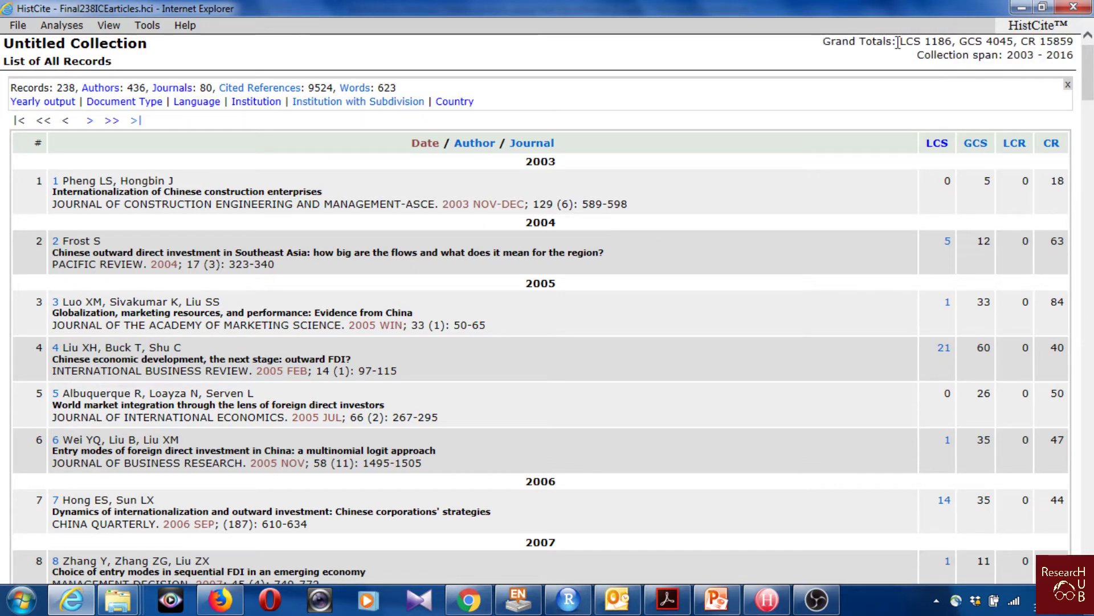
drag(1006, 54, 1071, 56)
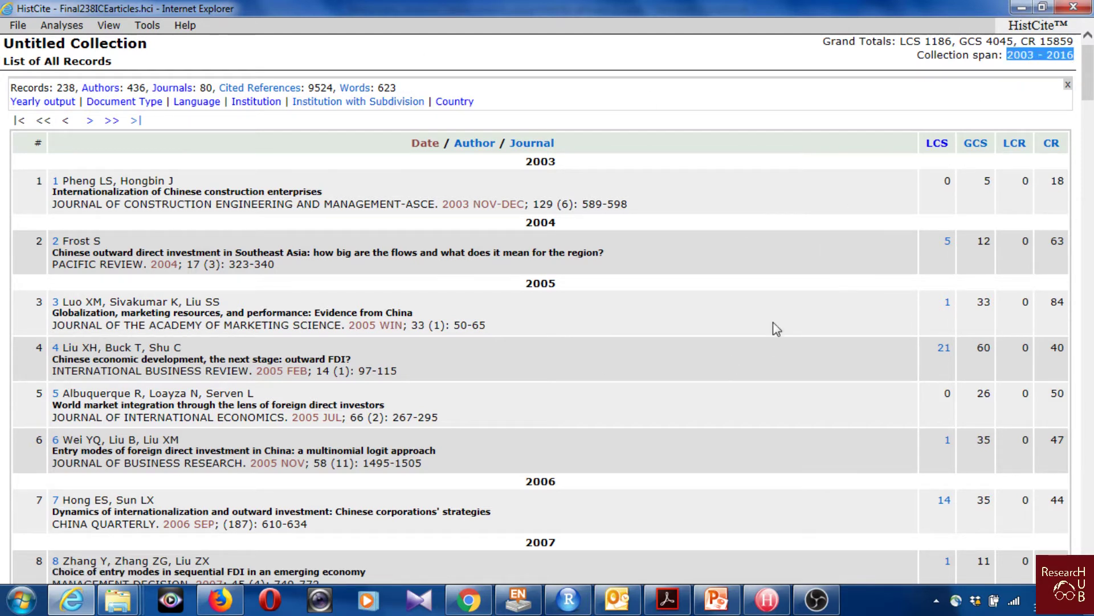
click(719, 65)
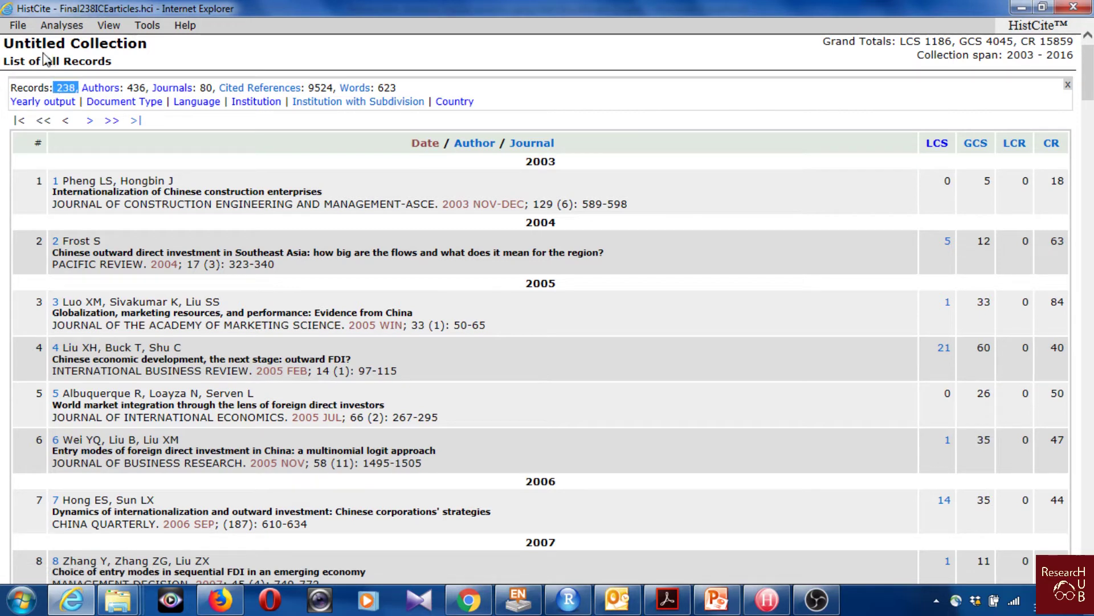
View the dialog for adding a bibliography data file and close it without adding one
click(17, 26)
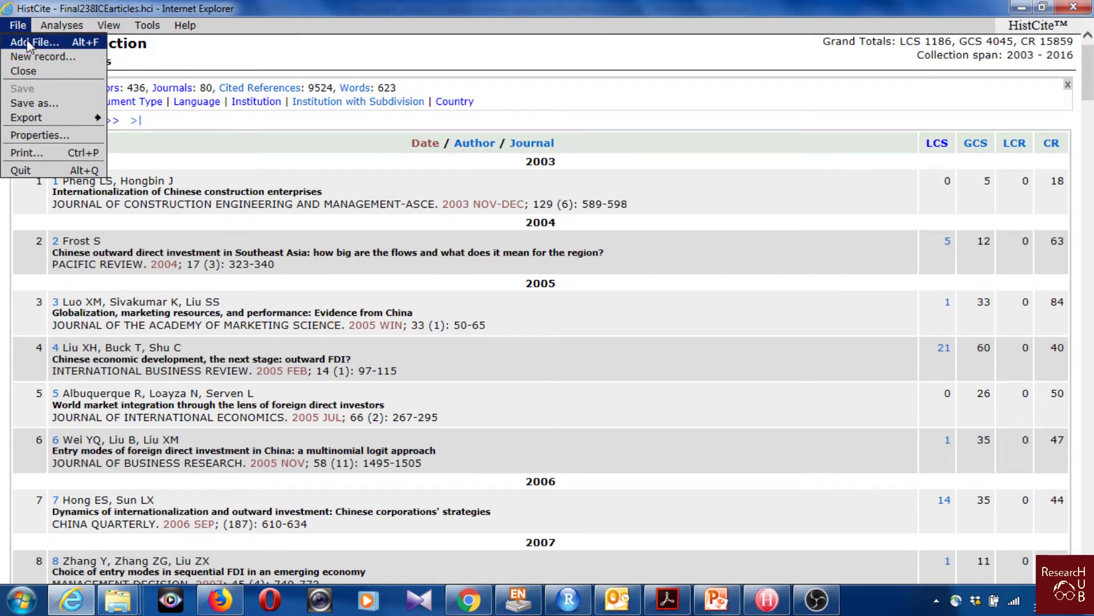
click(30, 42)
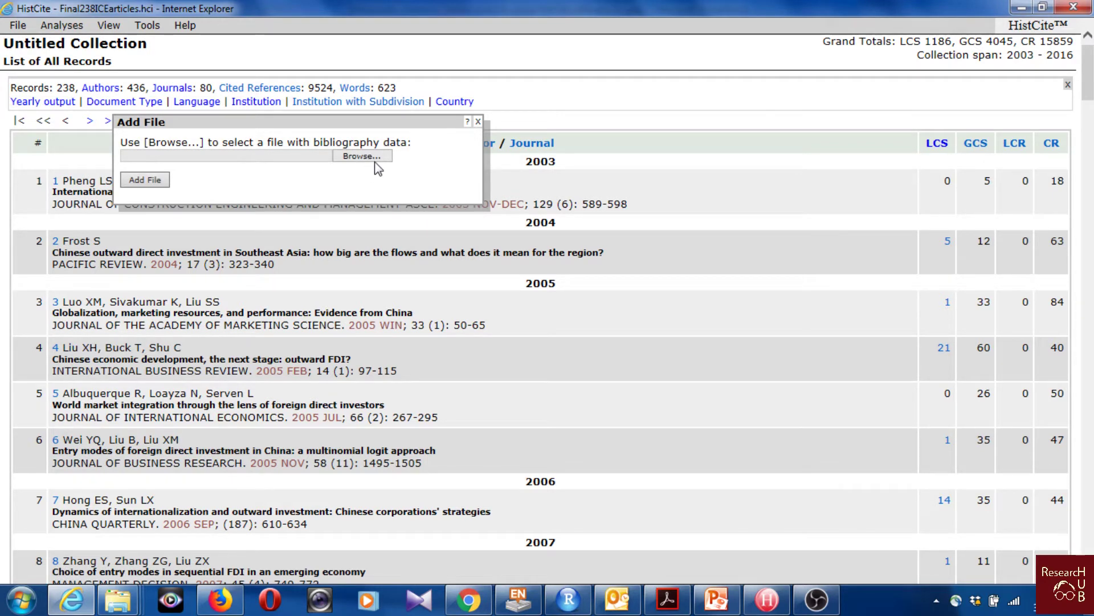
click(479, 123)
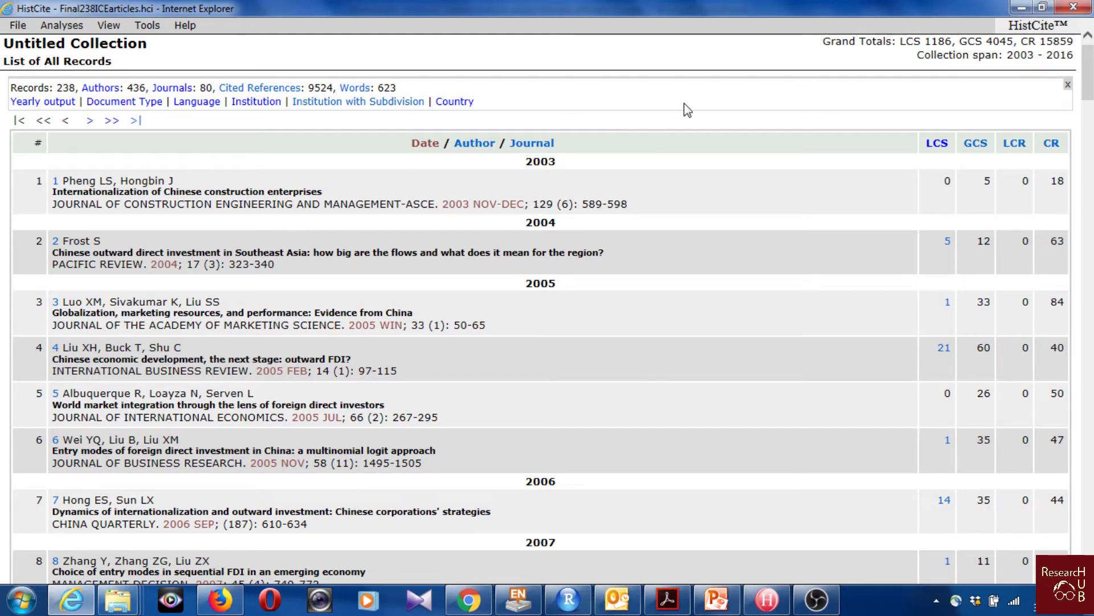
Switch the record list from the standard to the Bibliometric view
scroll(340, 252, down, 8)
scroll(285, 200, up, 8)
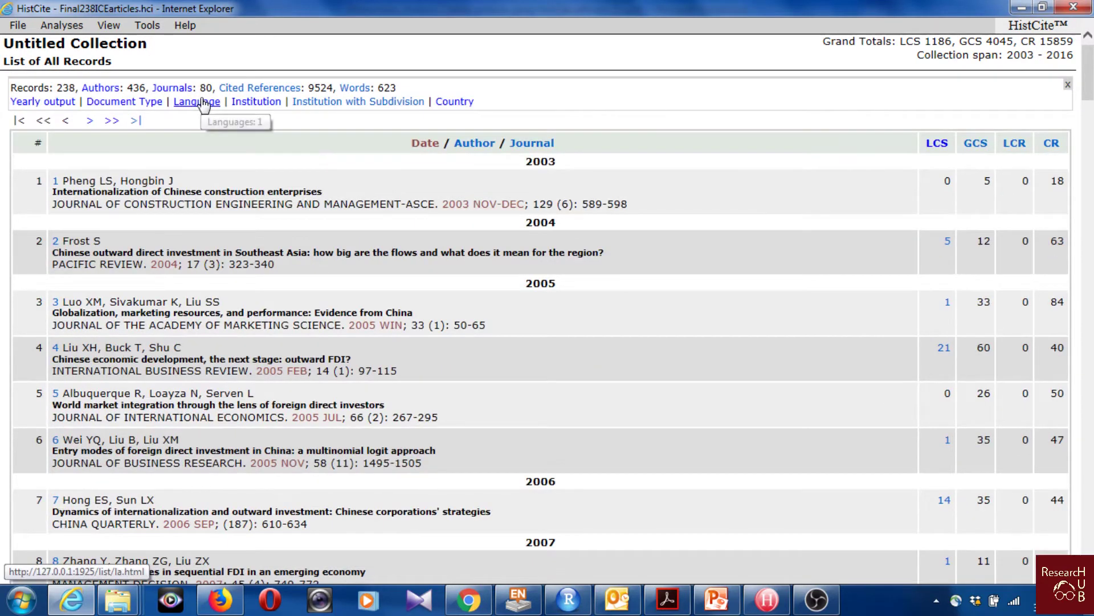
click(109, 25)
click(110, 24)
click(110, 25)
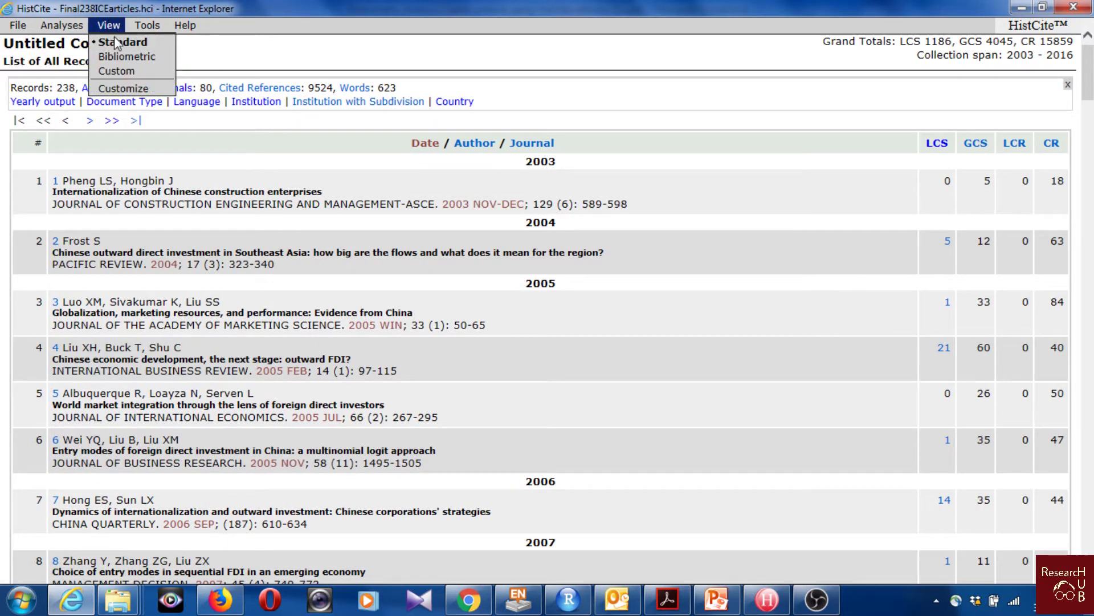
click(123, 56)
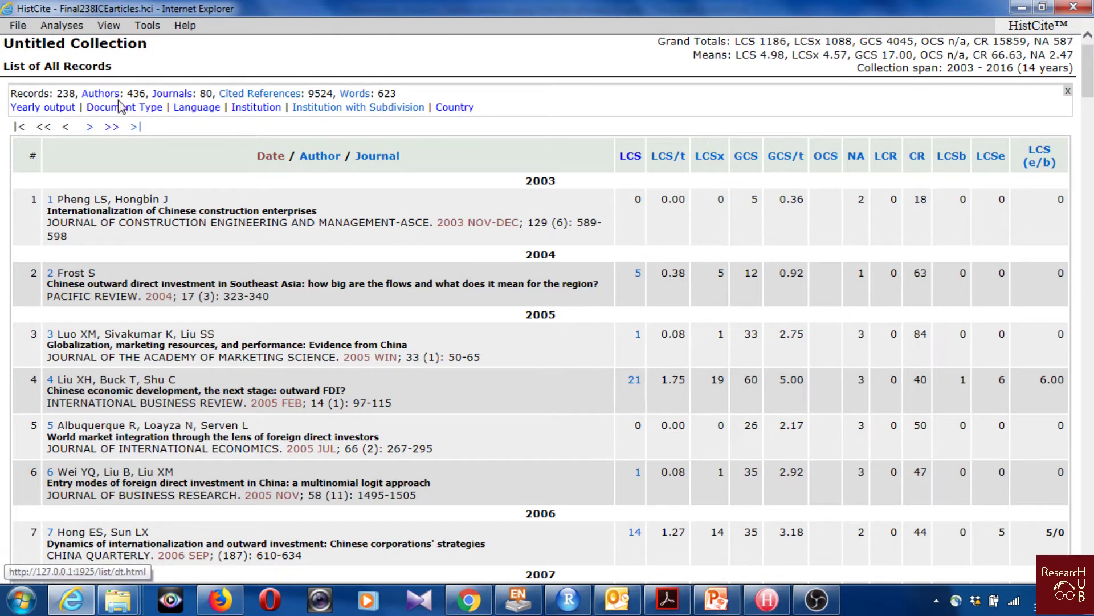
Rank all records in turn by LCS, LCS/t, GCS, LCR and CR
scroll(308, 237, down, 15)
scroll(308, 236, up, 15)
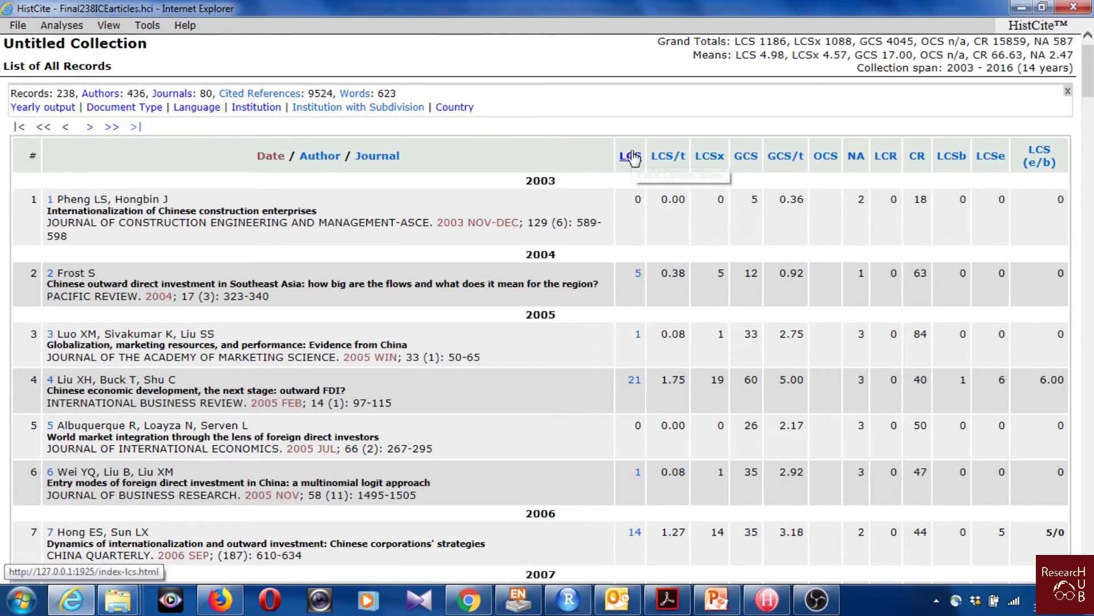
click(631, 156)
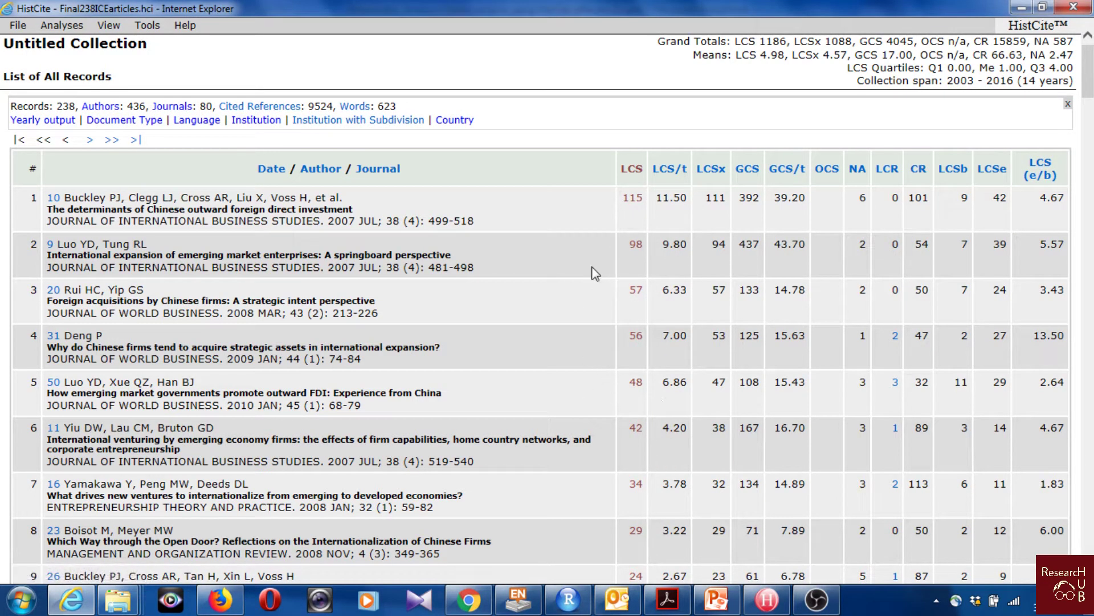
click(685, 171)
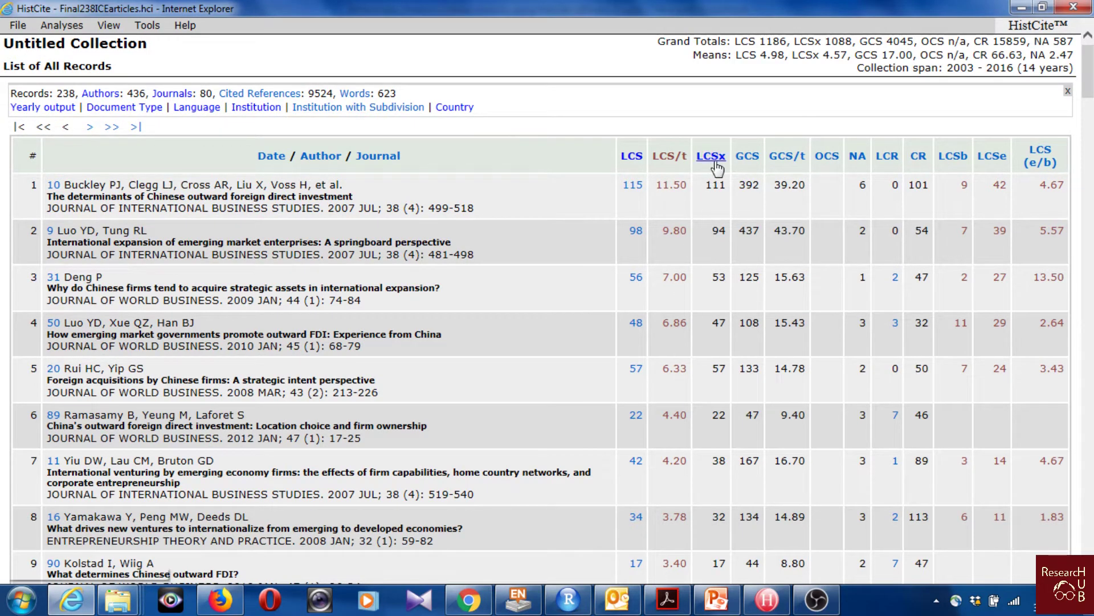
click(751, 158)
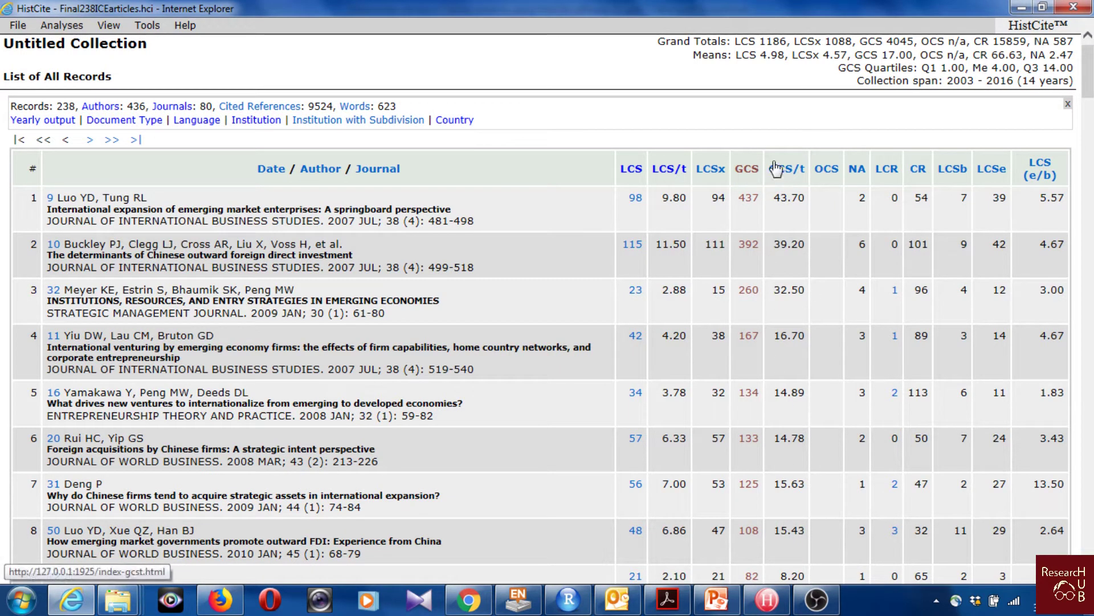
click(888, 170)
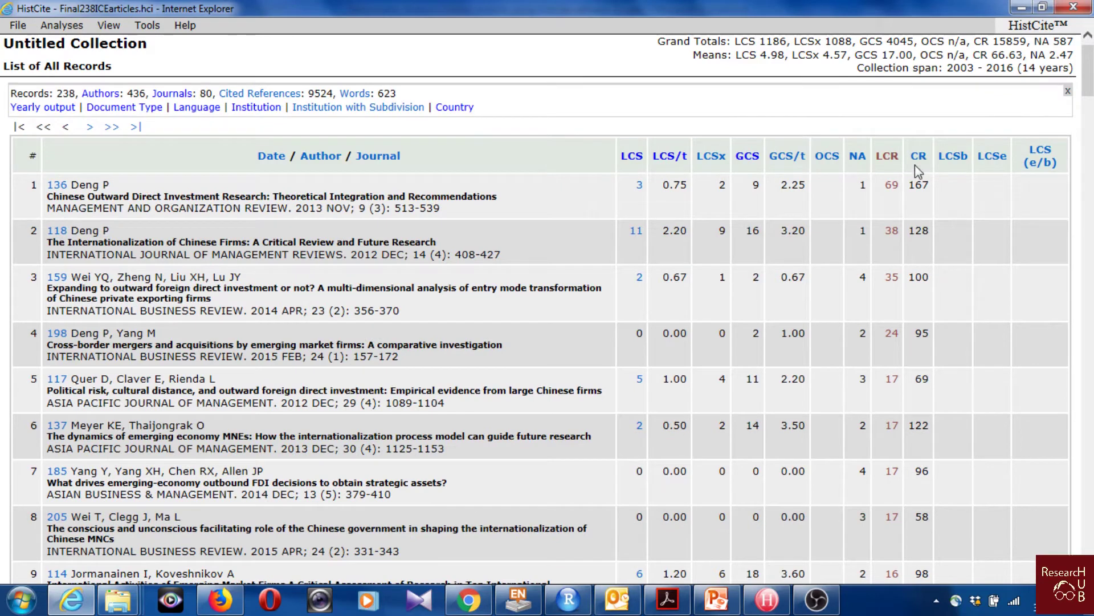
click(917, 169)
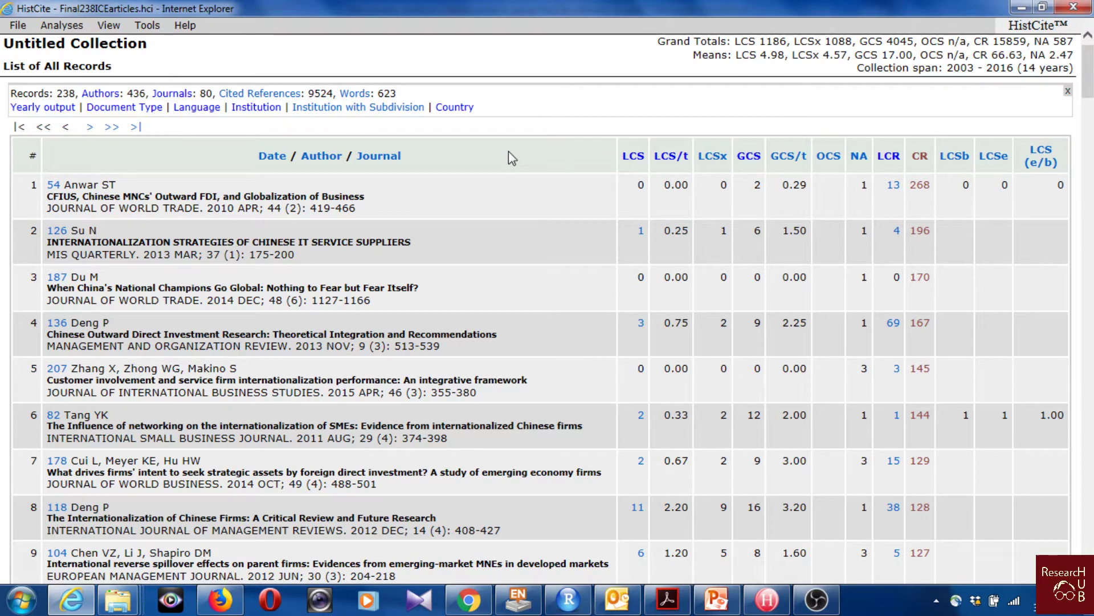
Show the yearly output of the collection and highlight the whole publication year table
click(52, 111)
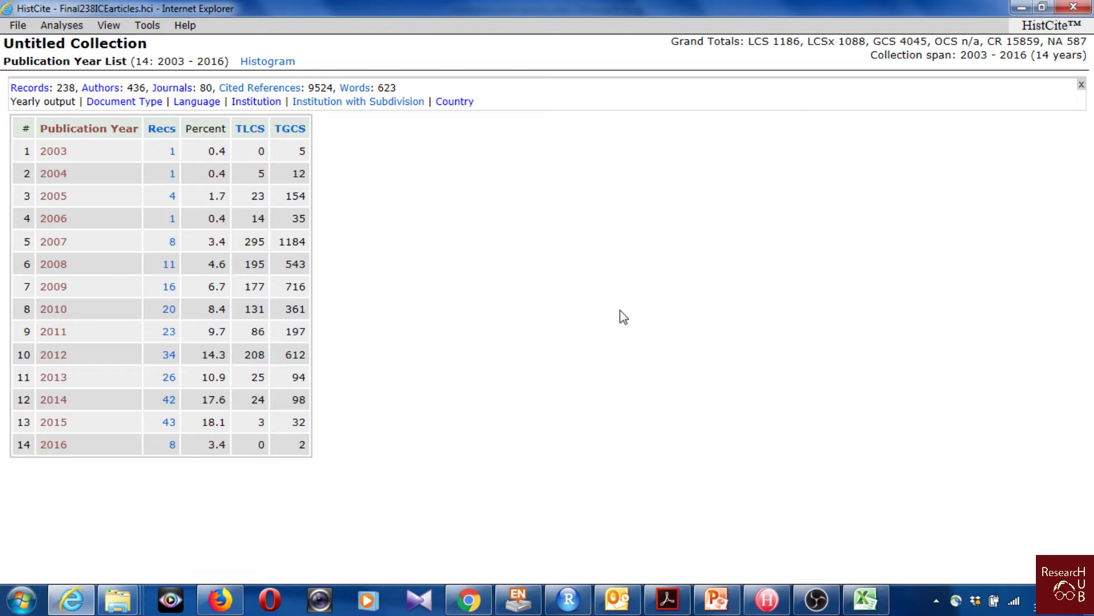
drag(23, 127, 331, 476)
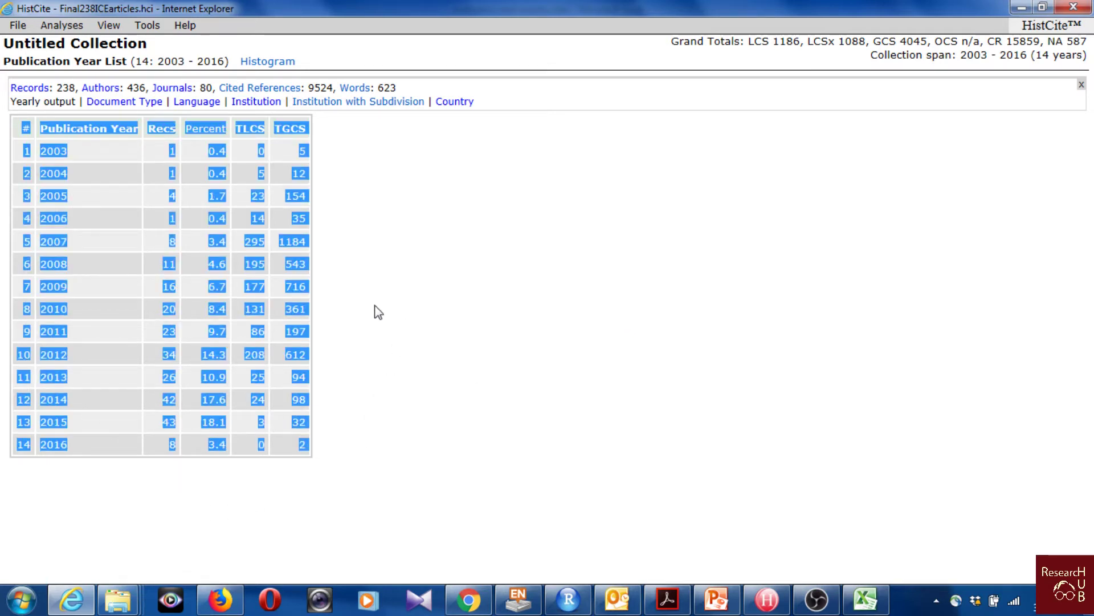
click(647, 387)
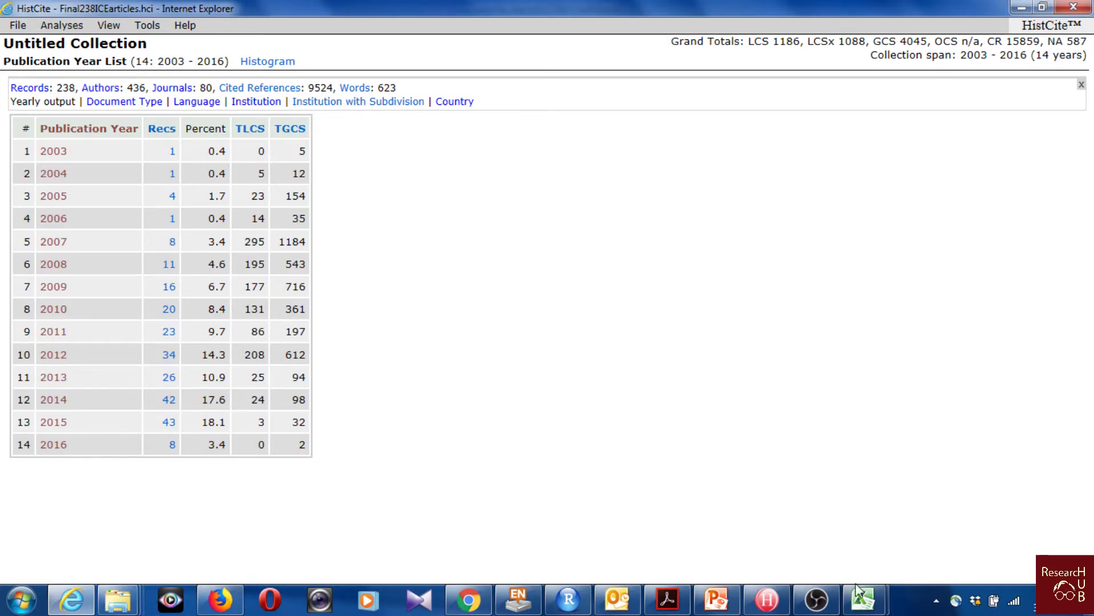
Switch to the Excel workbook year by year.xlsx and examine the yearly publication and citation table
mouse_move(861, 596)
click(912, 518)
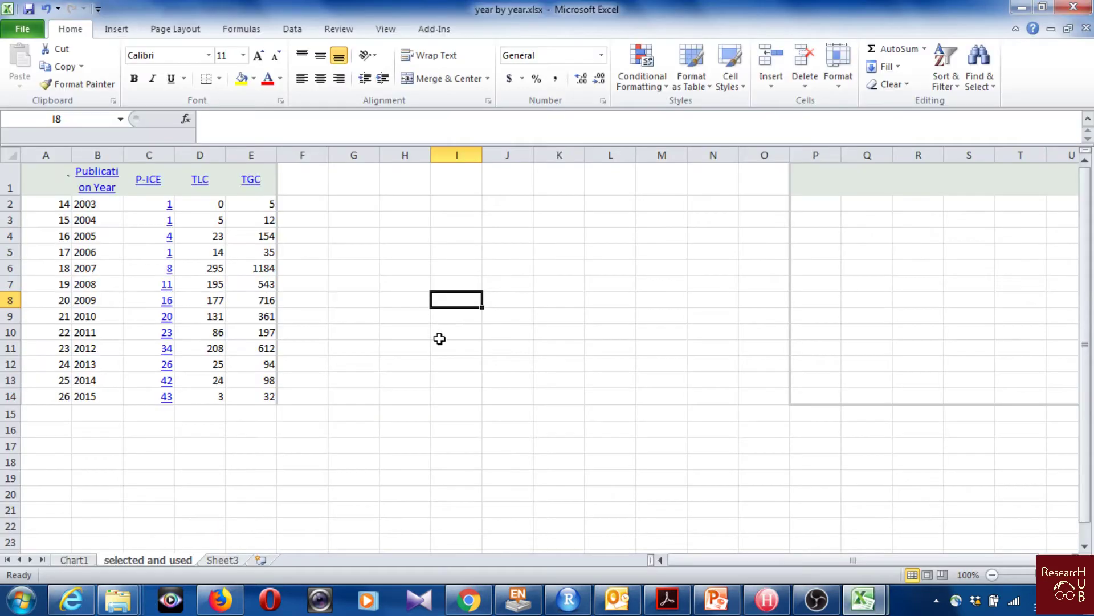
click(423, 394)
drag(54, 178, 281, 385)
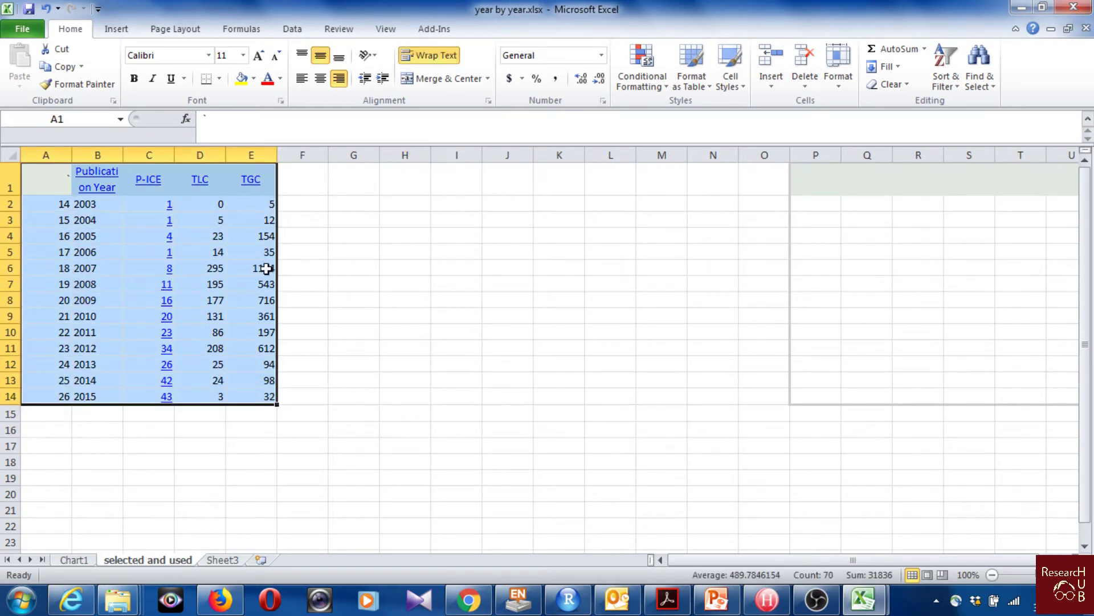
click(439, 351)
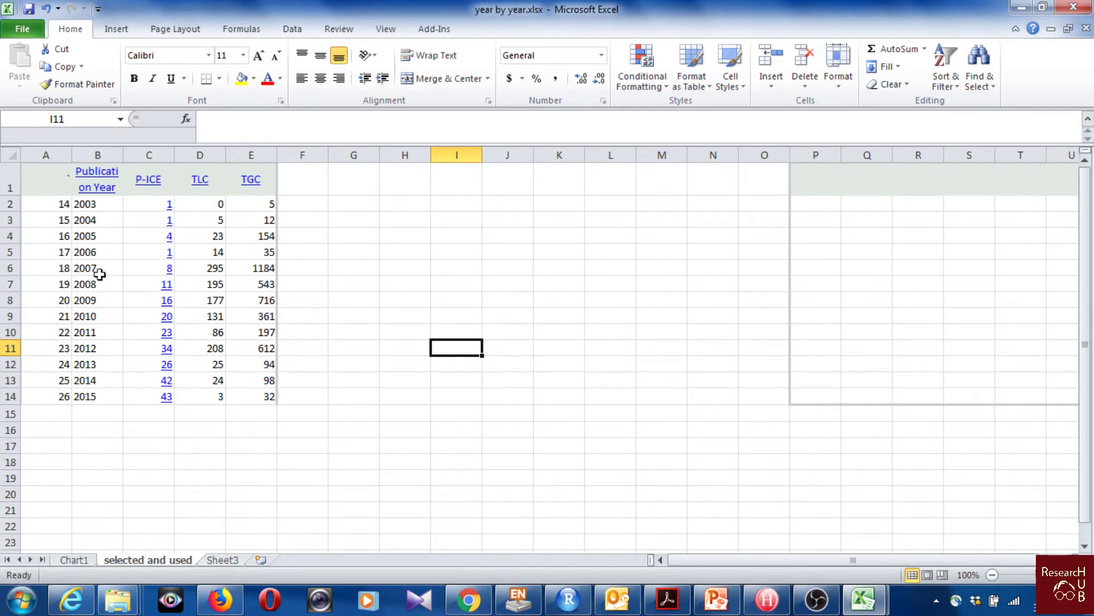
click(383, 399)
click(200, 408)
click(219, 433)
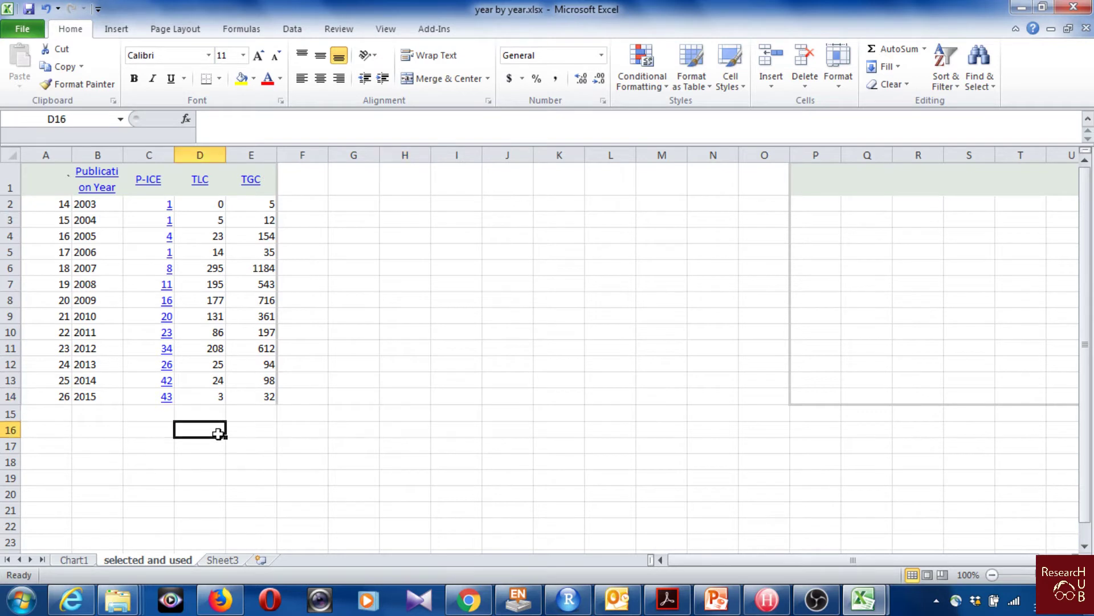
drag(44, 177, 254, 399)
Examine the Chart1 sheet's combined chart of TGC, TLC and P-ICE by year, including its legend
click(79, 562)
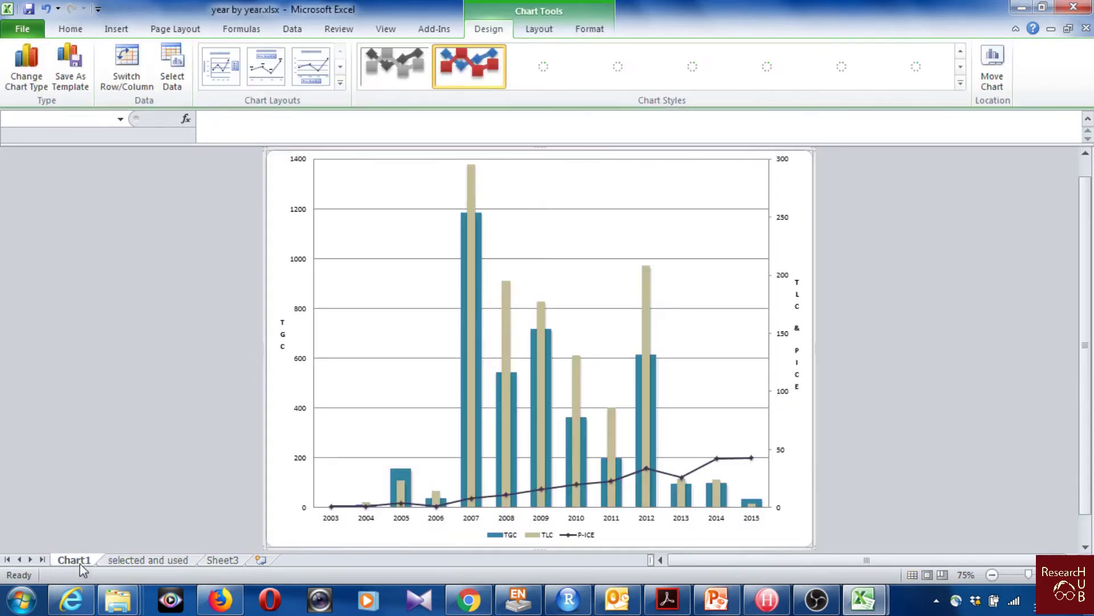
click(105, 340)
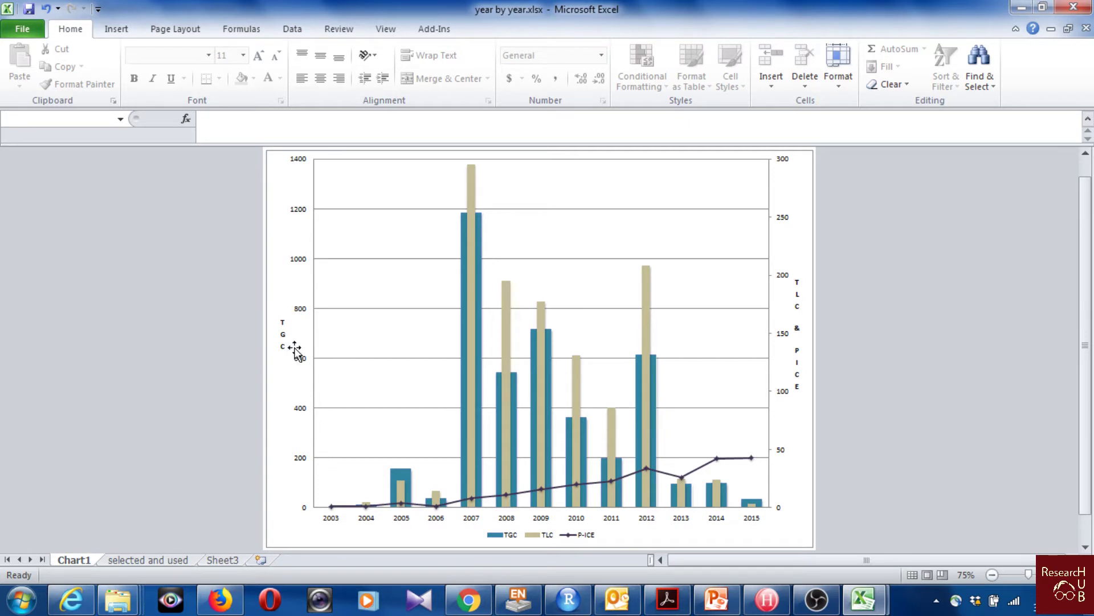
click(536, 535)
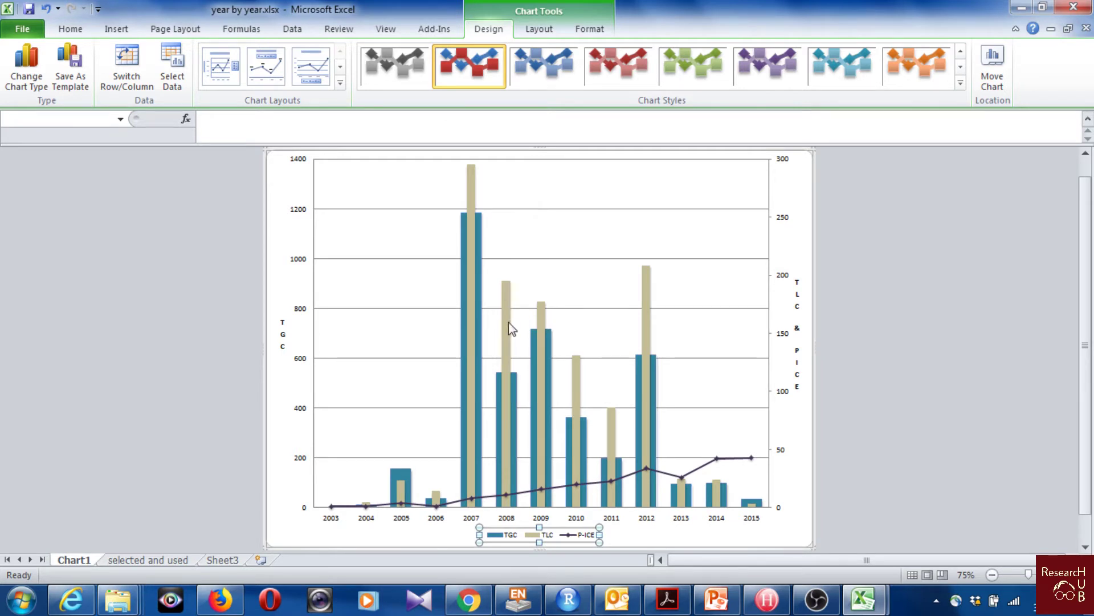
click(877, 327)
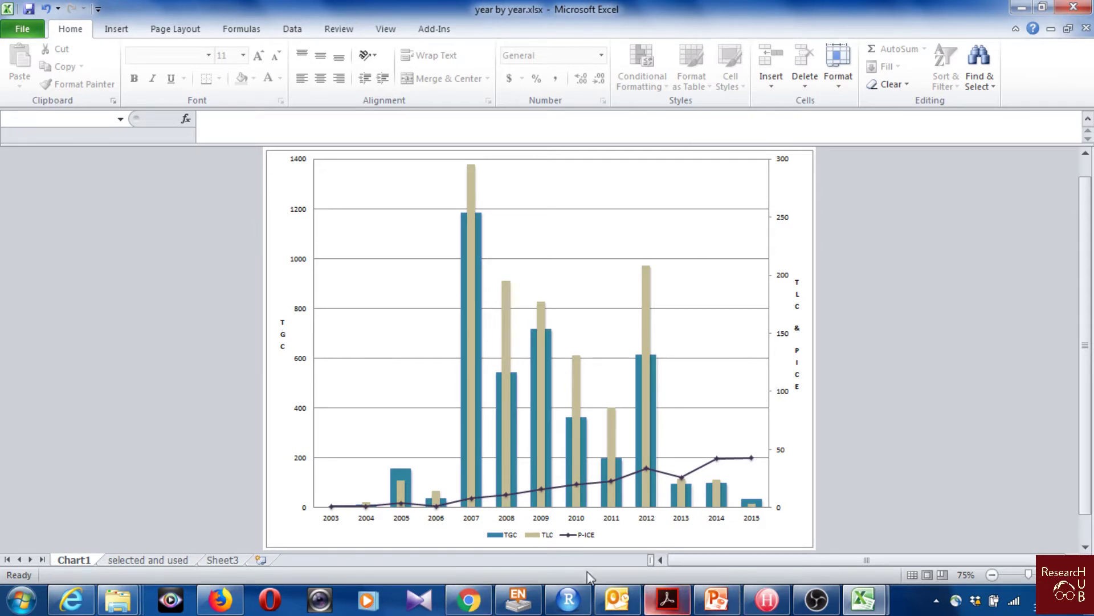
Return to HistCite, review the collection's document types, and list the records of type Review
click(71, 599)
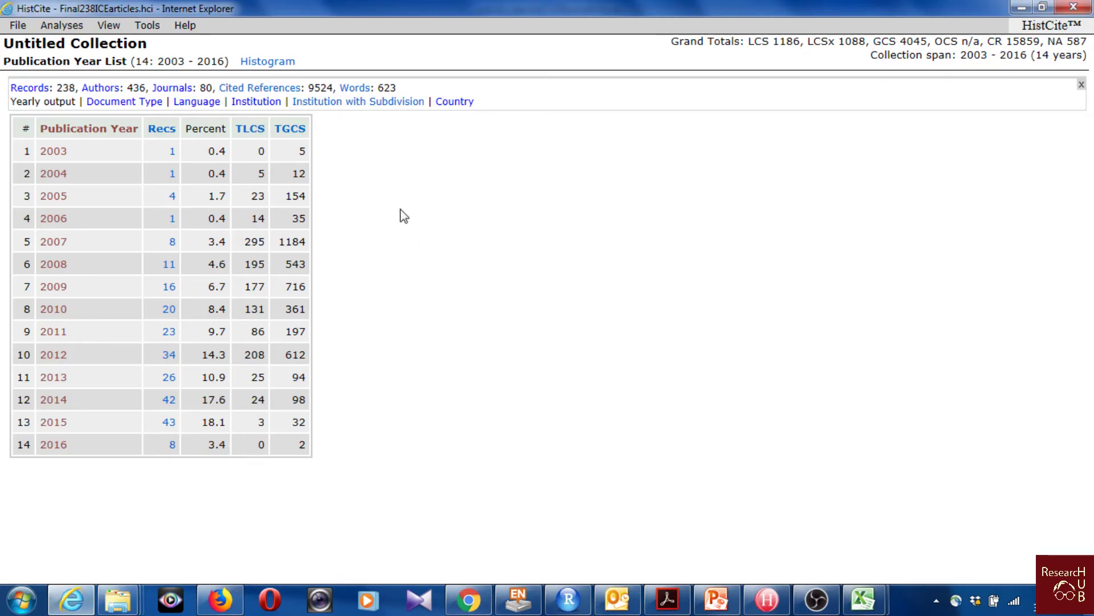
click(143, 102)
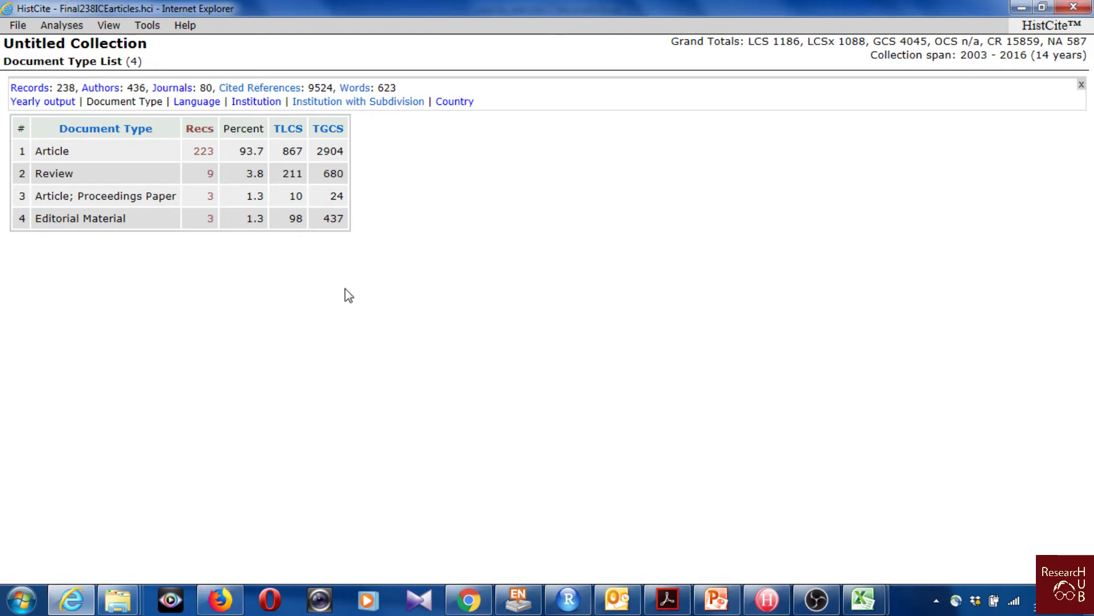
drag(111, 174, 216, 274)
click(216, 274)
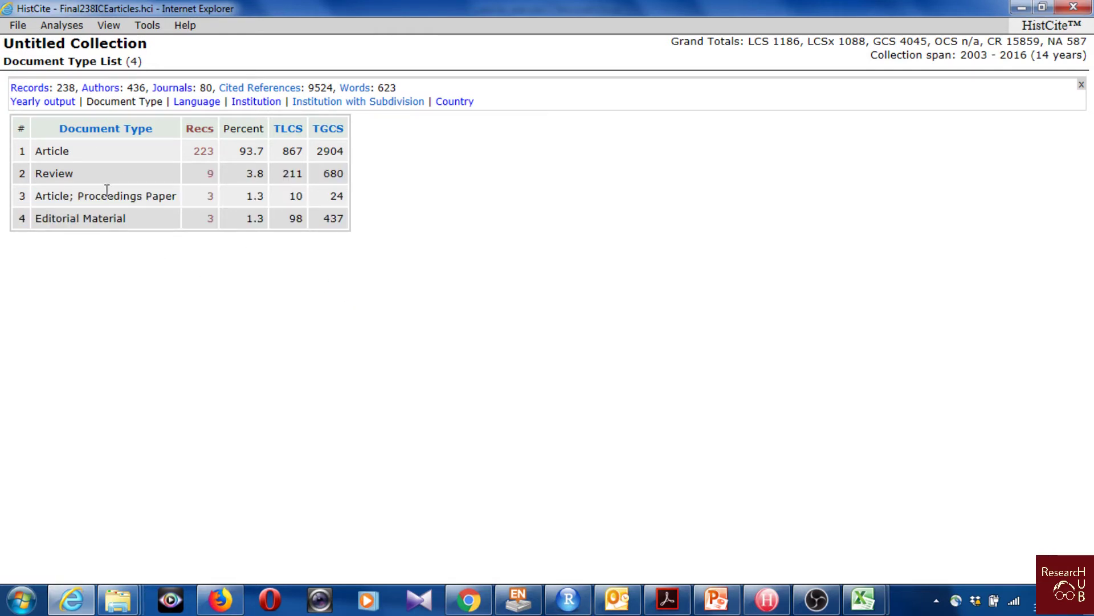
click(213, 173)
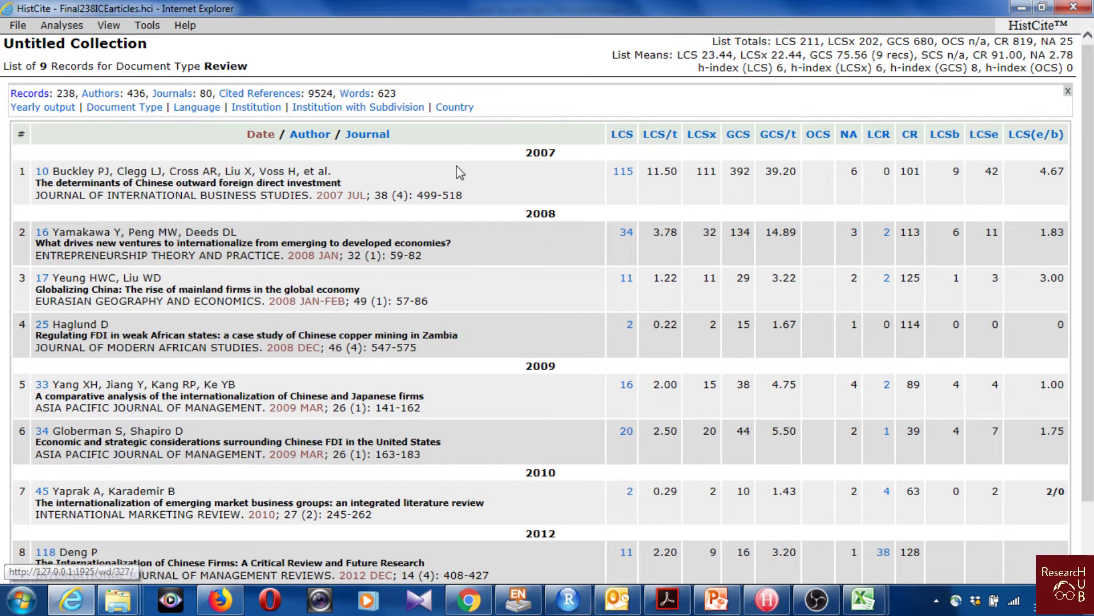
Open the Marking and Tagging Tool and check the first three Review records, numbered 10, 16 and 17
click(18, 25)
mouse_move(147, 25)
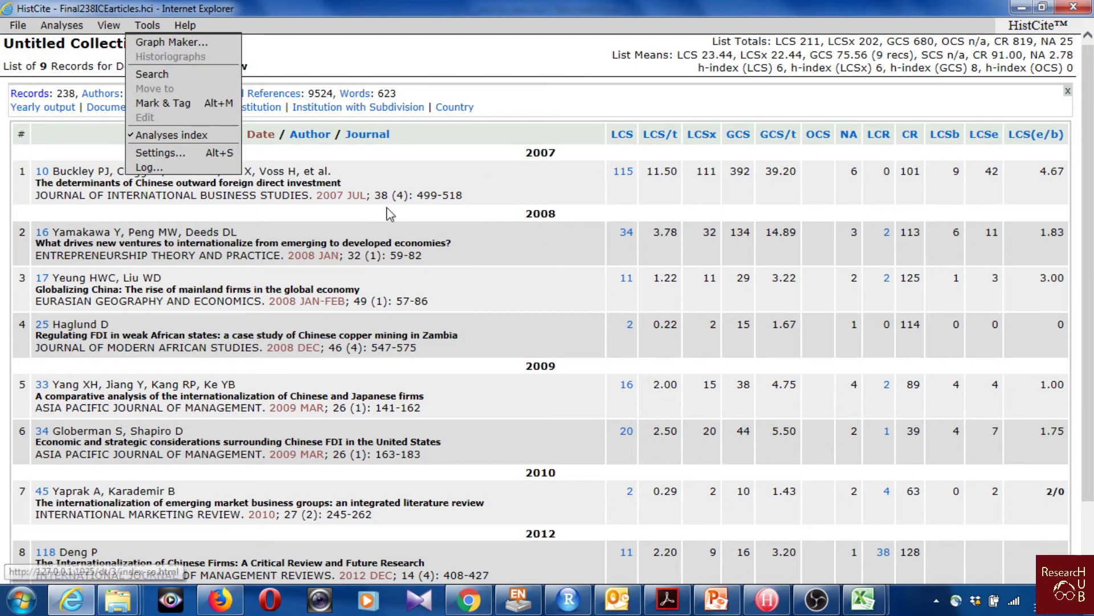
click(160, 25)
click(149, 26)
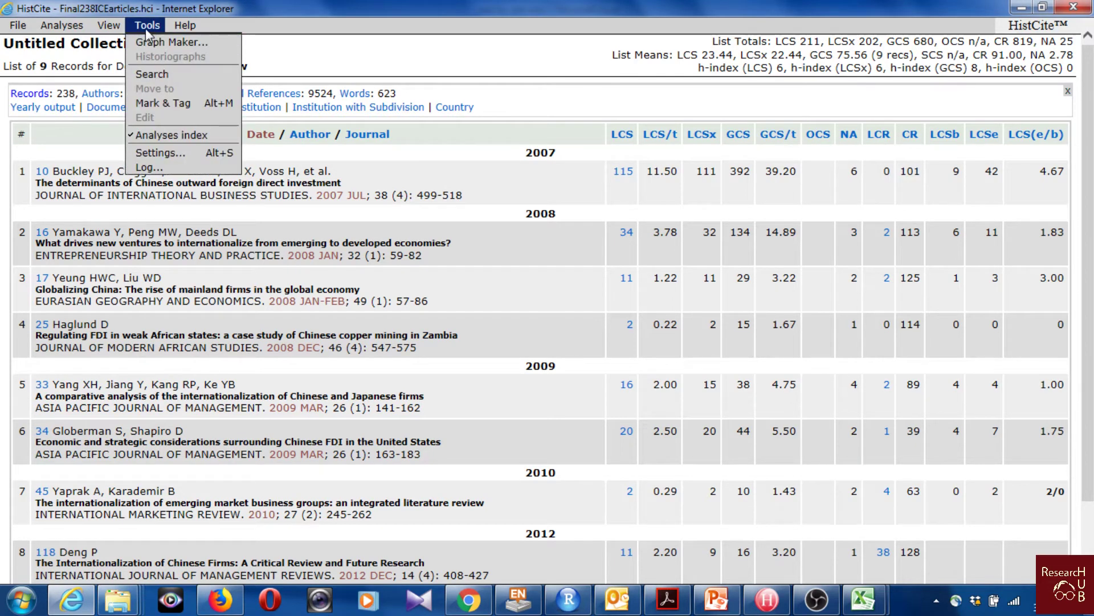
click(189, 103)
click(43, 314)
click(44, 377)
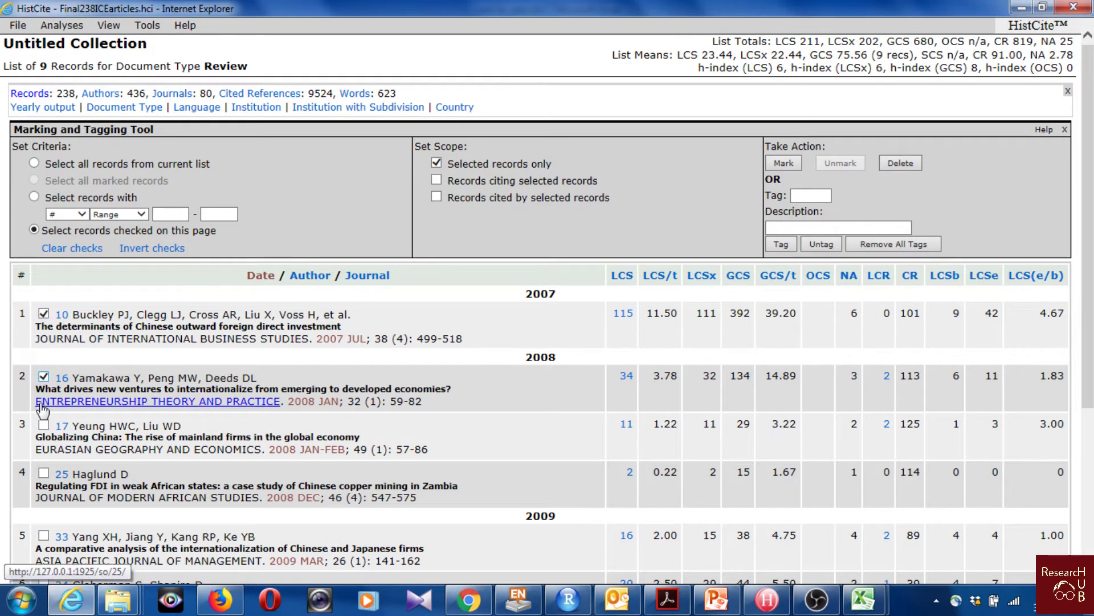
click(44, 425)
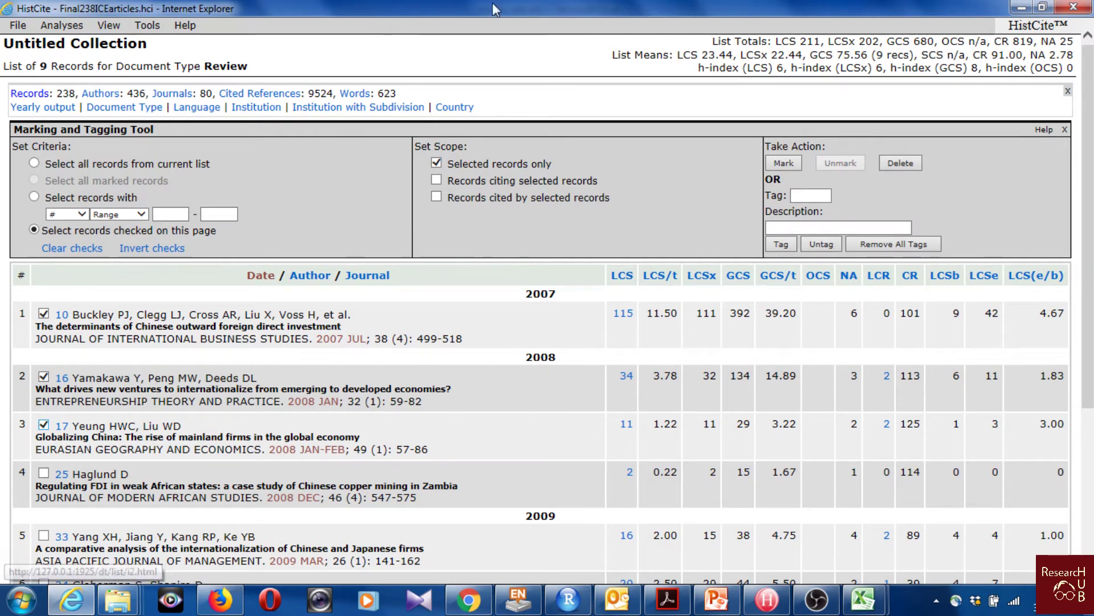
Go back to the collection's document type list and close the Marking and Tagging Tool
click(61, 25)
click(463, 108)
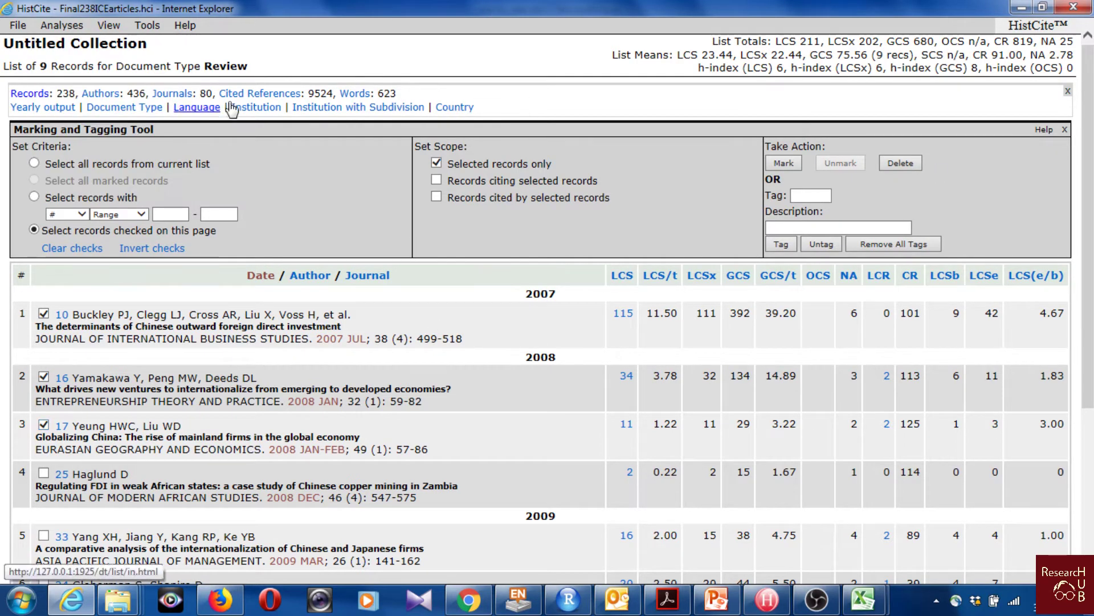
click(124, 107)
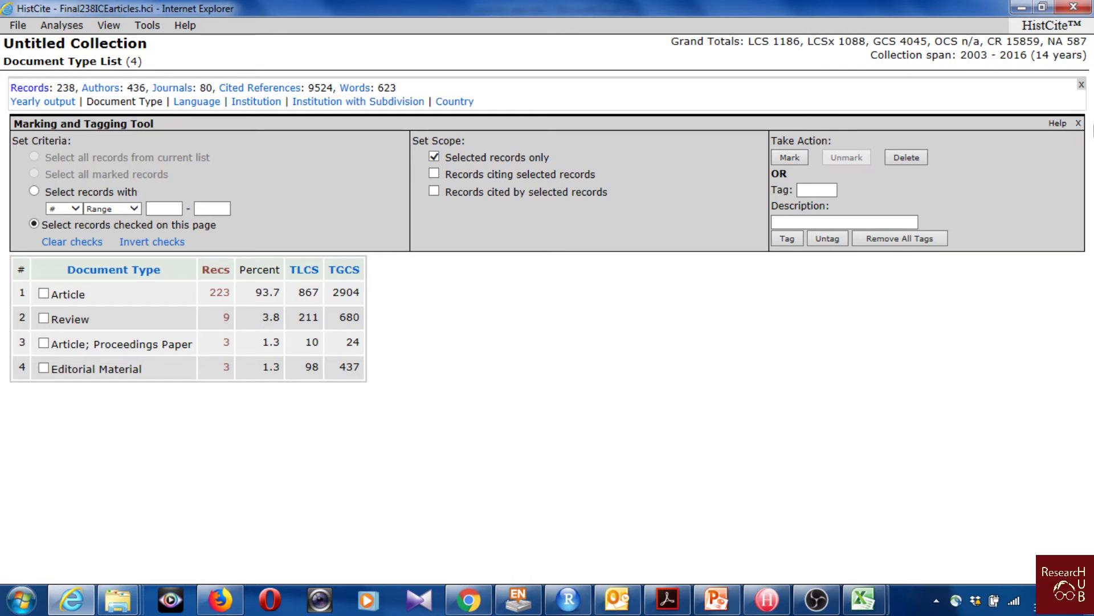
click(1078, 123)
click(184, 25)
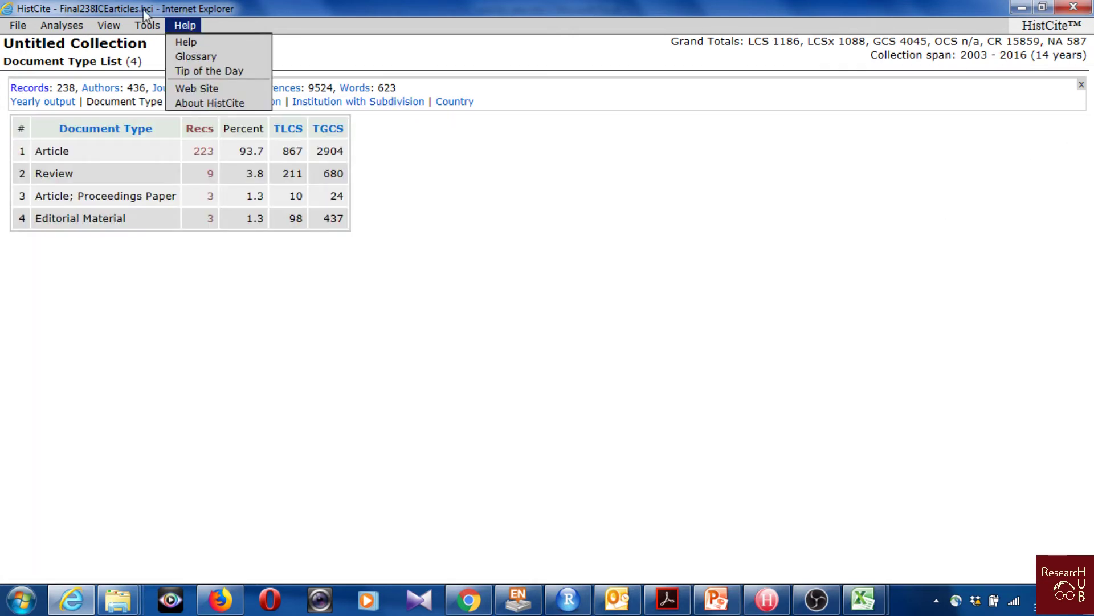
click(288, 294)
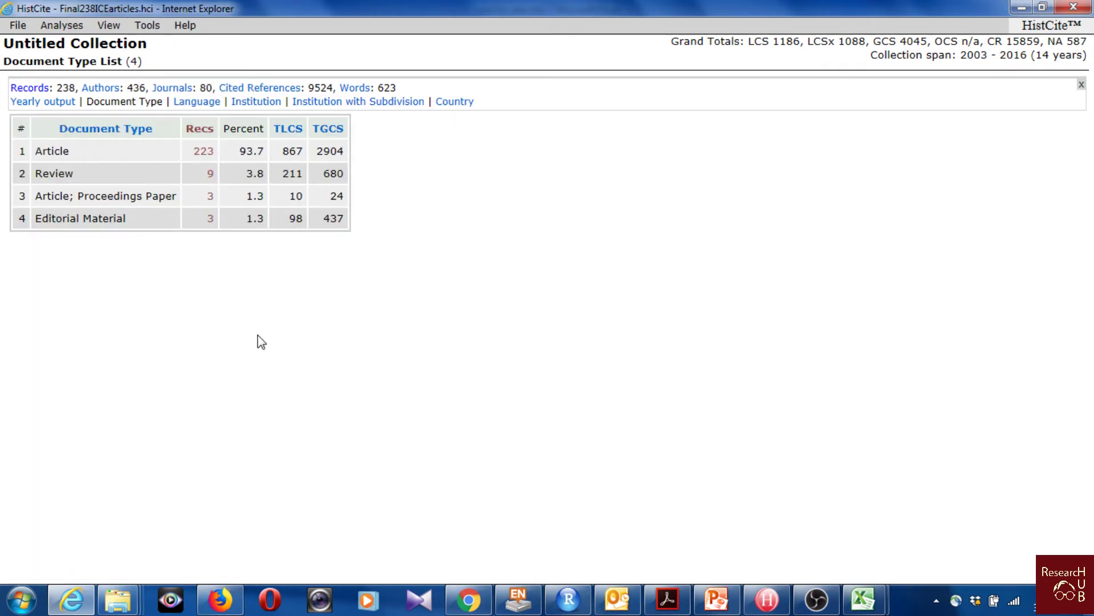
View the collection's language list, and look through the institution list
click(203, 106)
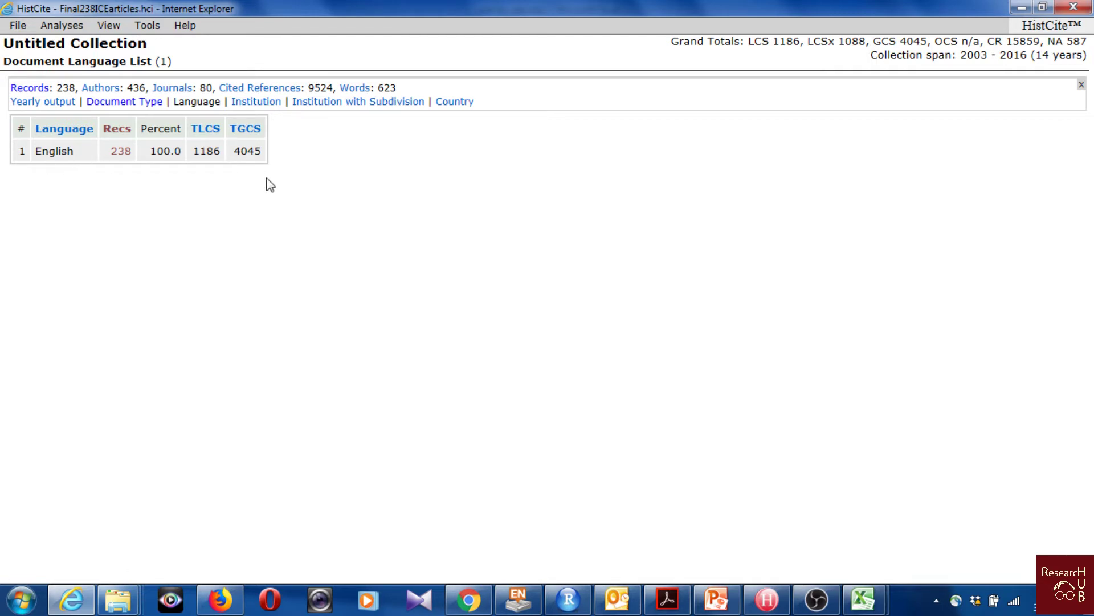
click(251, 105)
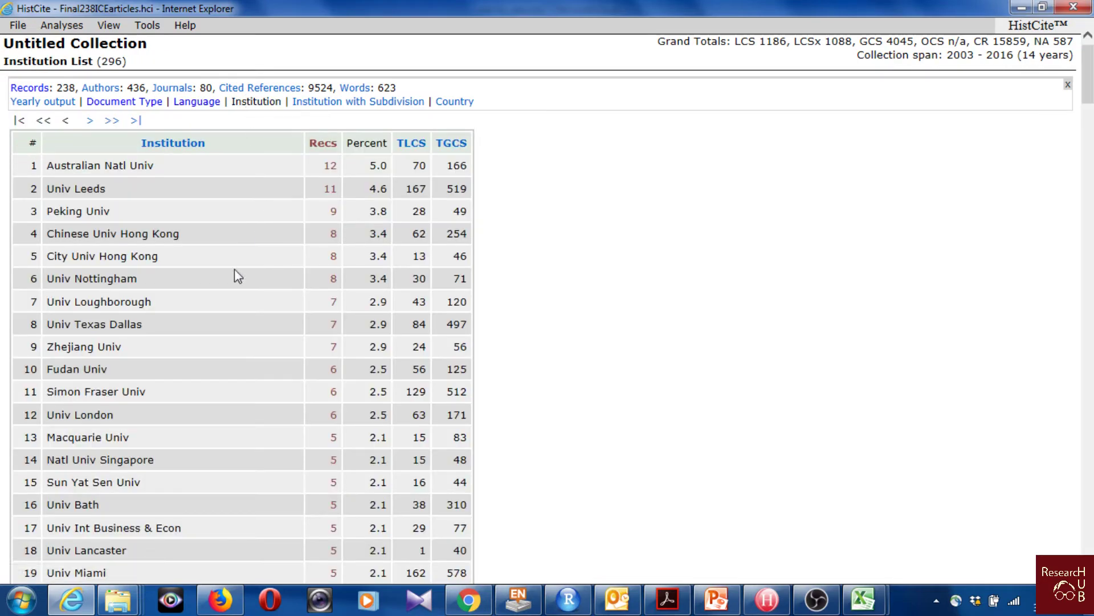
scroll(210, 189, down, 10)
scroll(210, 188, up, 10)
scroll(325, 273, down, 15)
scroll(325, 288, down, 20)
drag(1087, 345, 1043, 74)
Sort the institutions by record count, ascending and back to descending, and examine the most productive ones
click(326, 145)
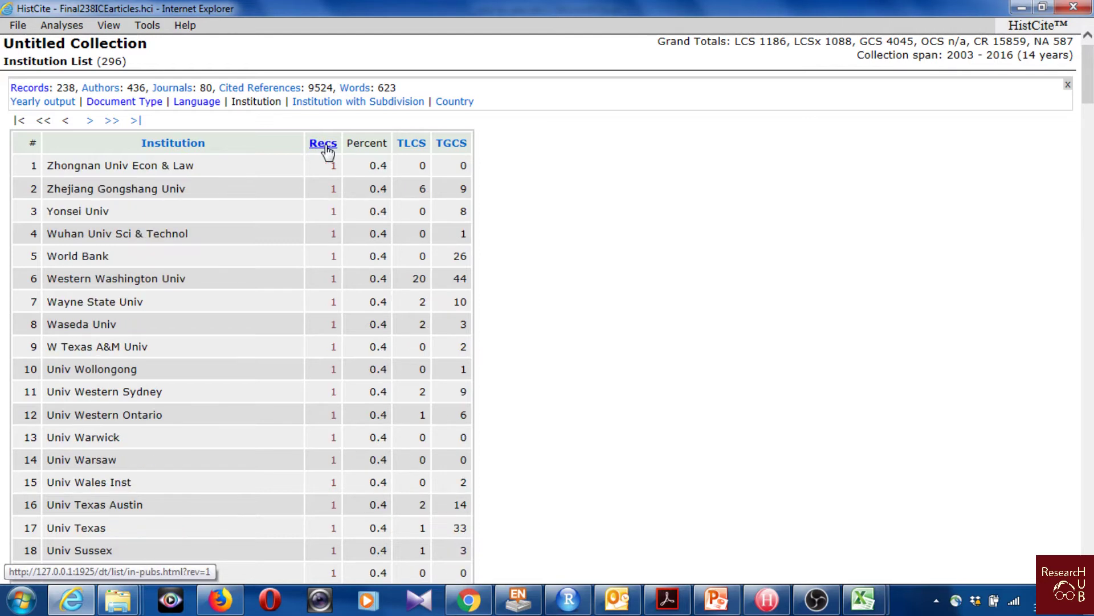
click(327, 145)
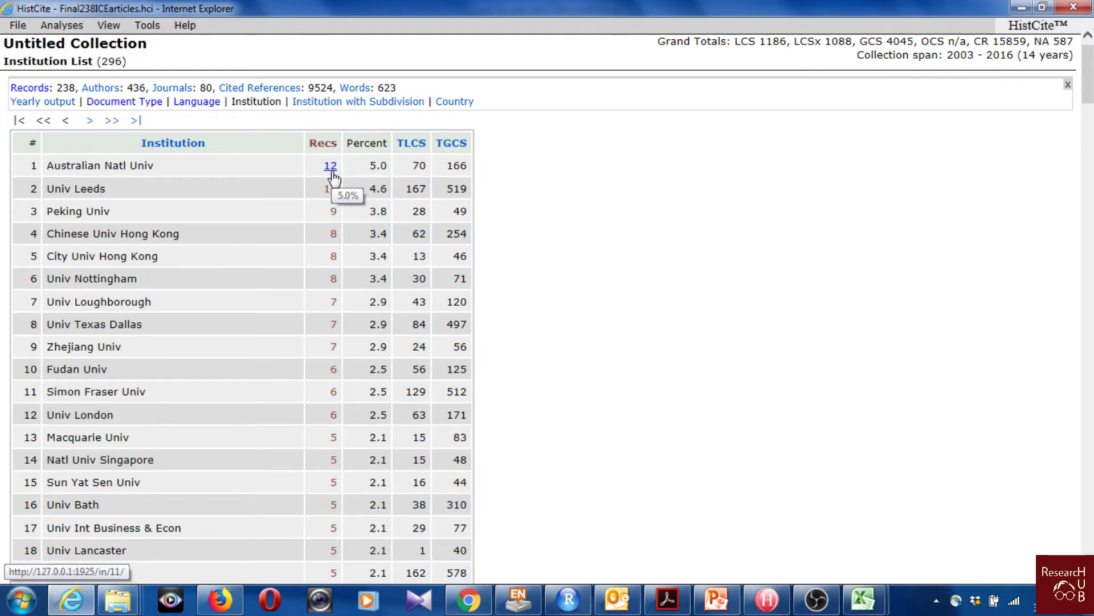
drag(128, 165, 169, 172)
click(114, 189)
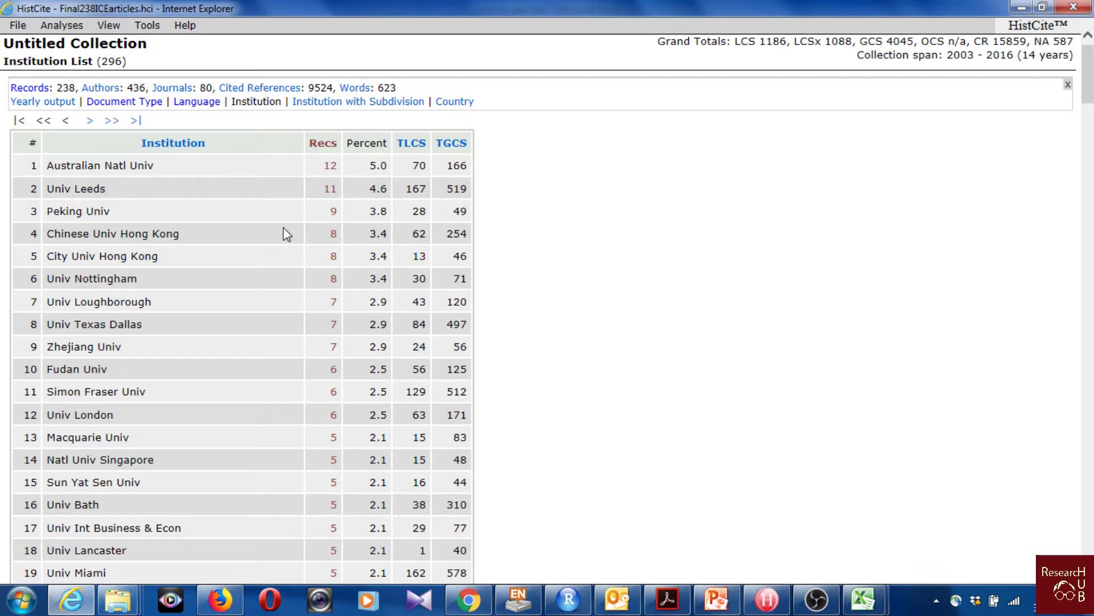
scroll(312, 219, down, 10)
scroll(313, 219, up, 10)
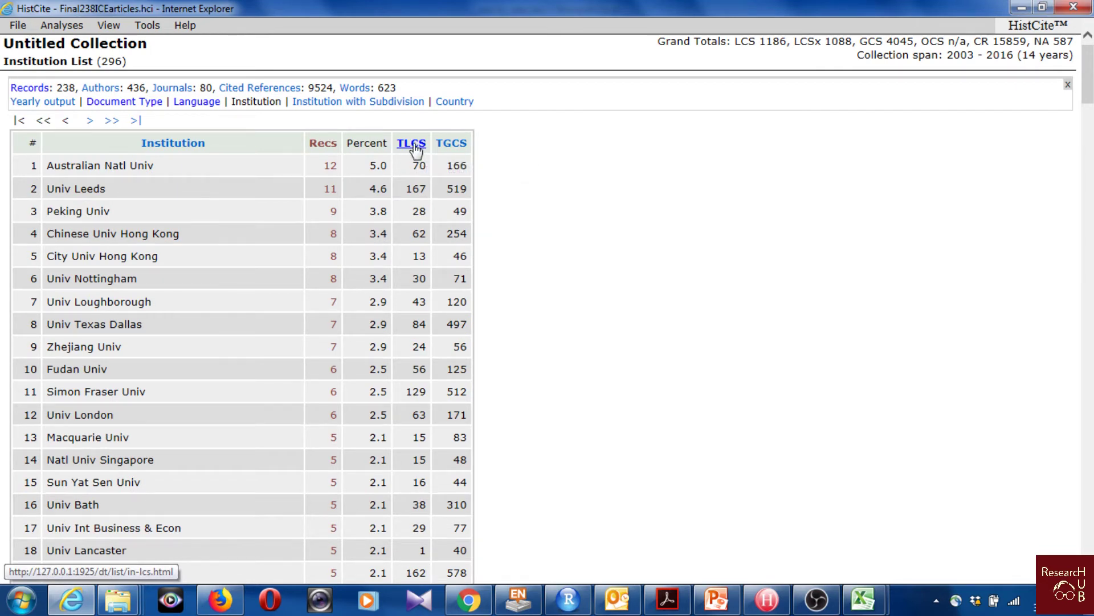
Rank the institutions by TLCS and by TGCS, and restore the ranking by record count
click(412, 143)
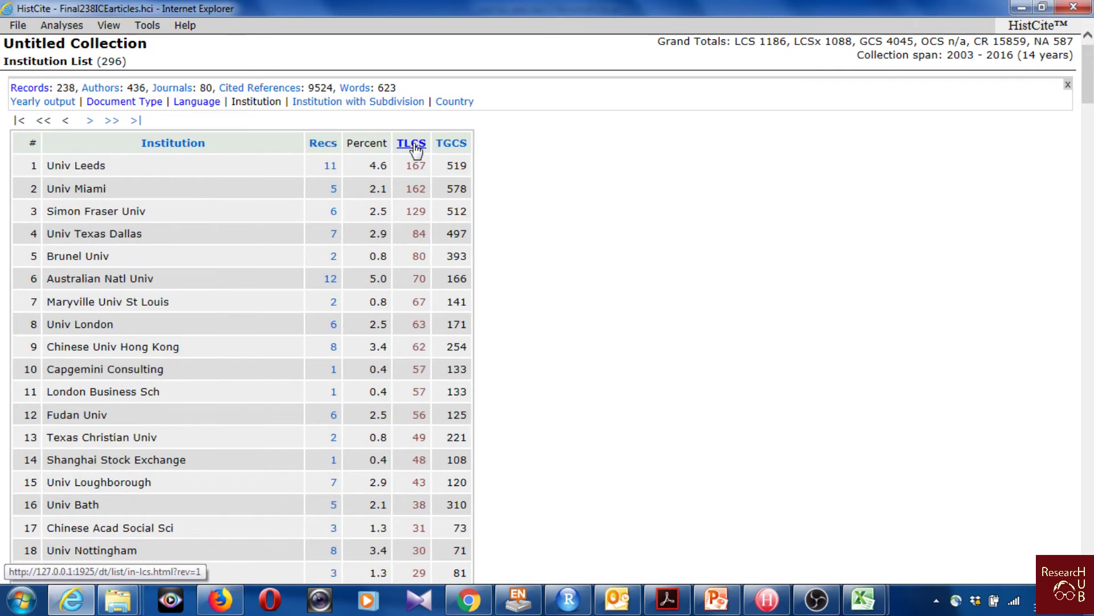
click(451, 143)
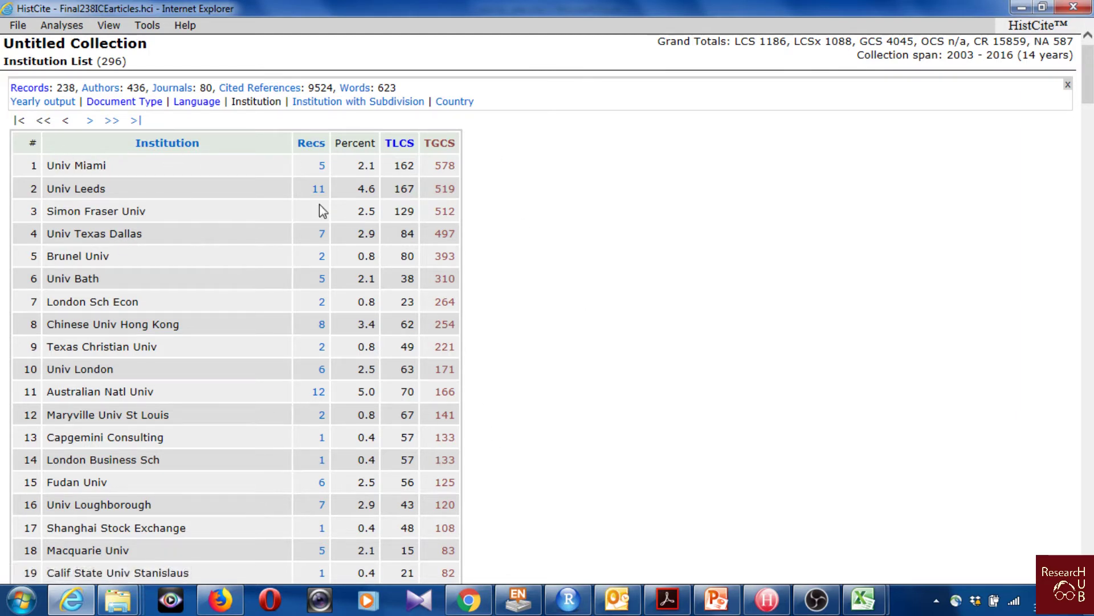
click(311, 143)
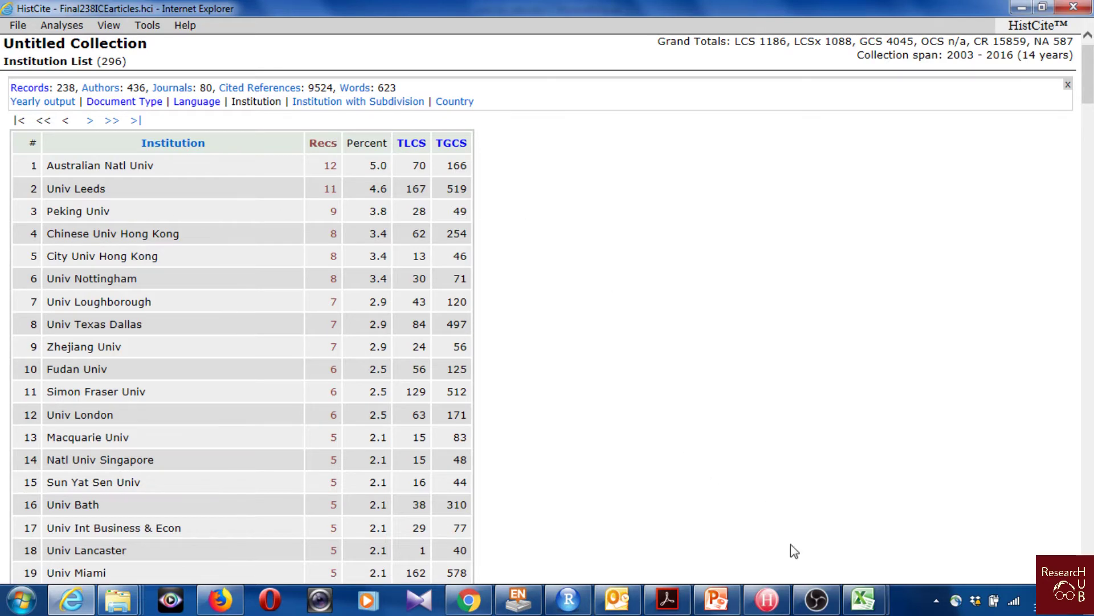
Switch to the Excel workbook Institution and country.xlsx and examine its institution table with the country column
mouse_move(863, 598)
click(808, 535)
click(239, 290)
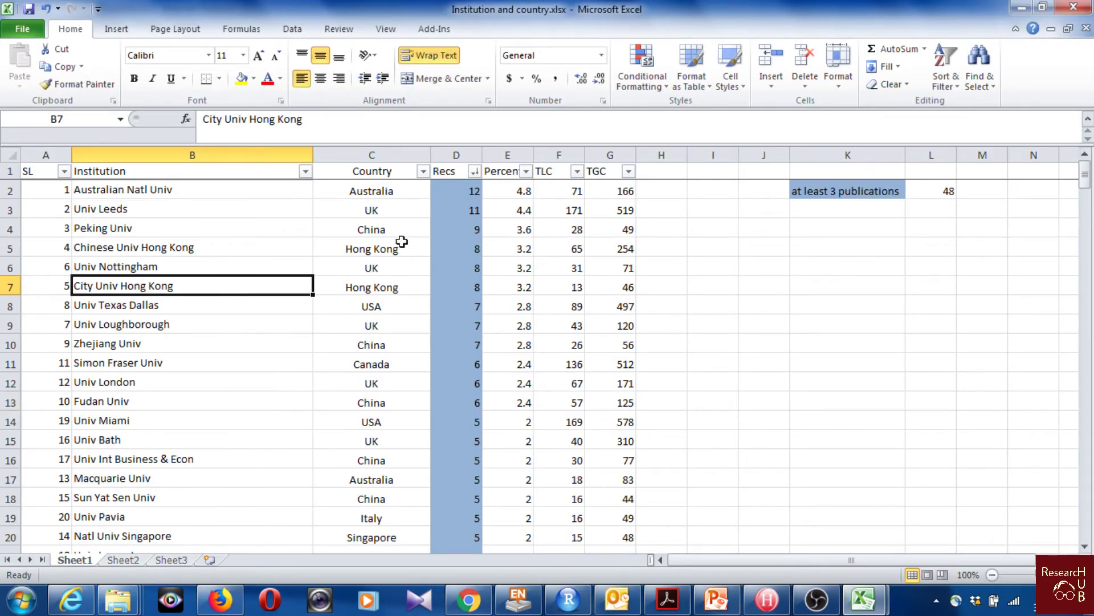
scroll(614, 255, down, 4)
scroll(615, 255, down, 11)
scroll(615, 254, up, 19)
Filter the Country column of the institution table to show only China
click(389, 189)
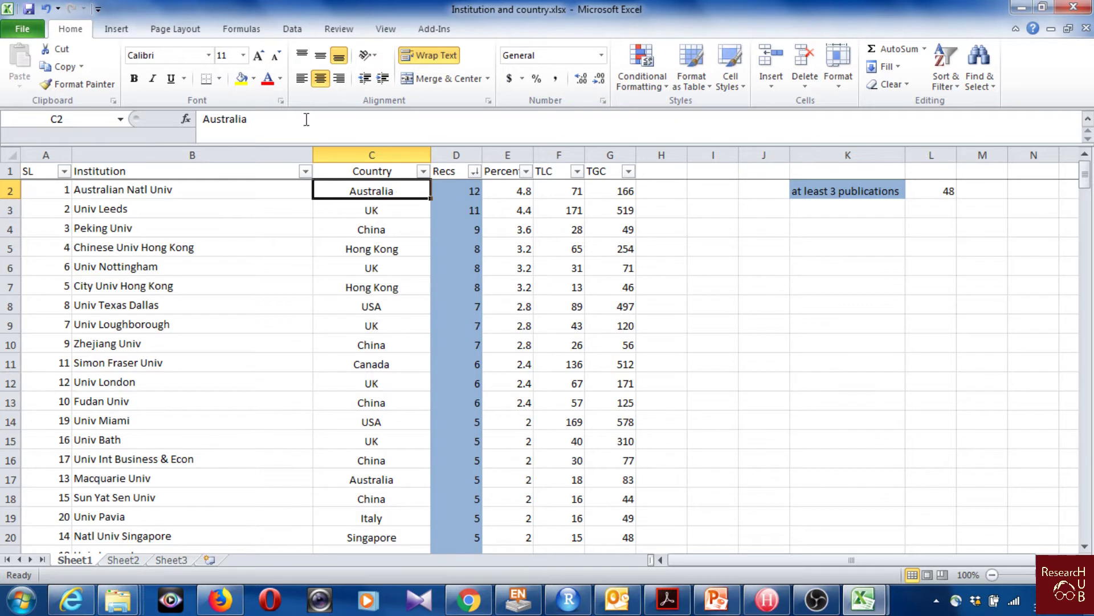
click(423, 171)
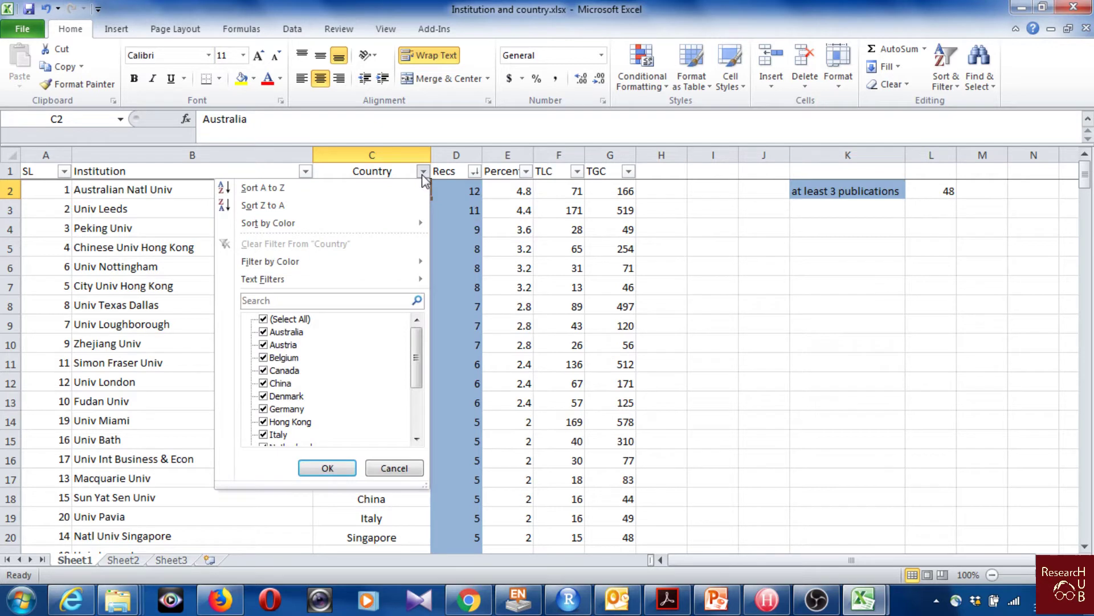
click(285, 319)
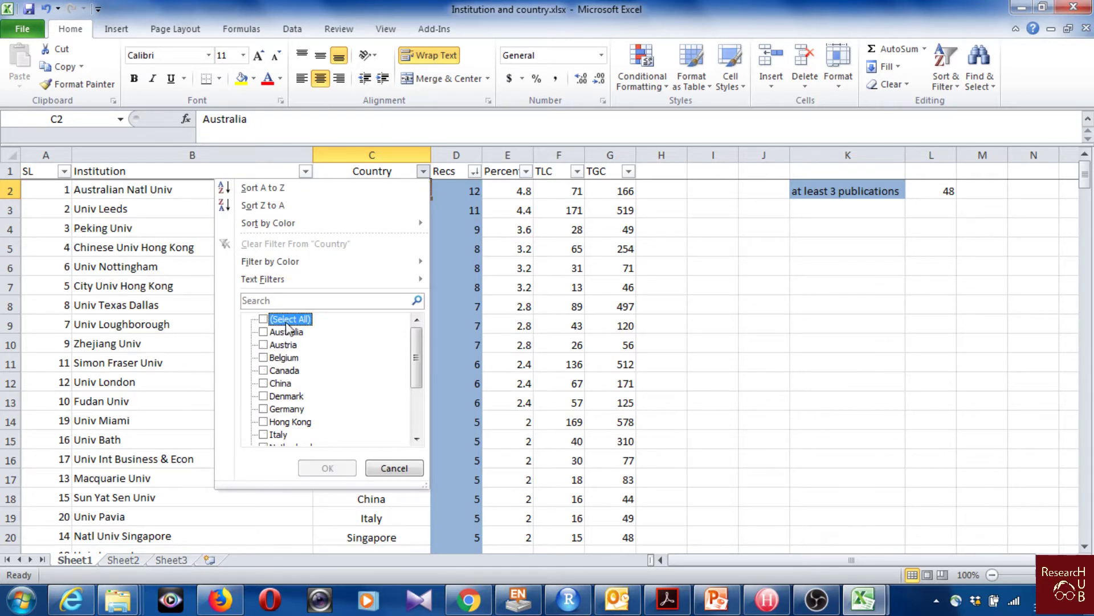
click(280, 383)
click(281, 383)
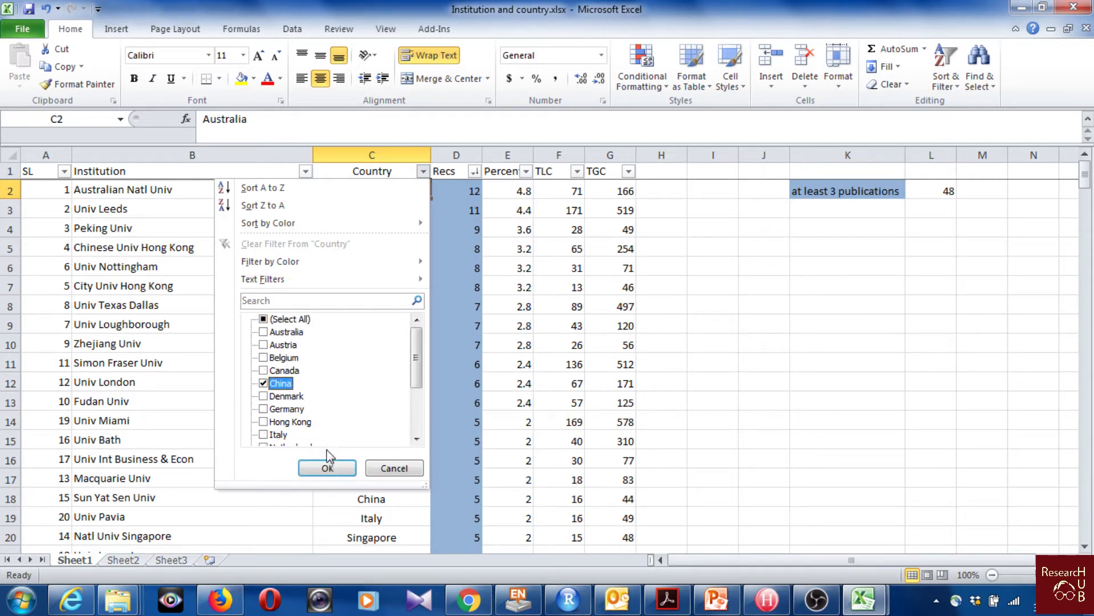
click(327, 466)
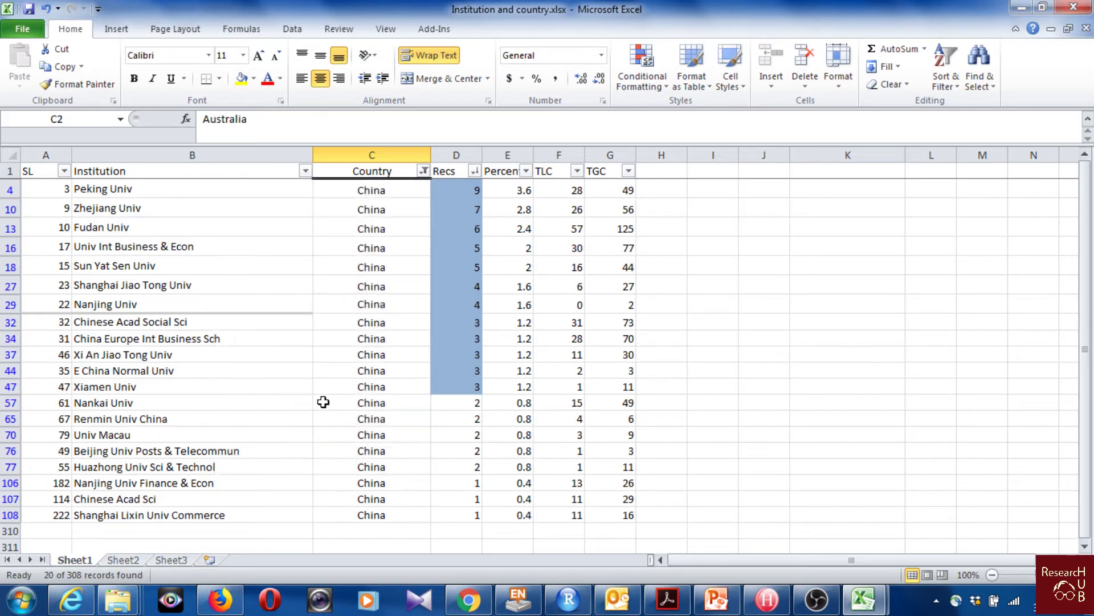
Highlight the rows of Chinese institutions with at least three publications, from Peking Univ to Xiamen Univ, and clear the selection
drag(57, 190, 615, 386)
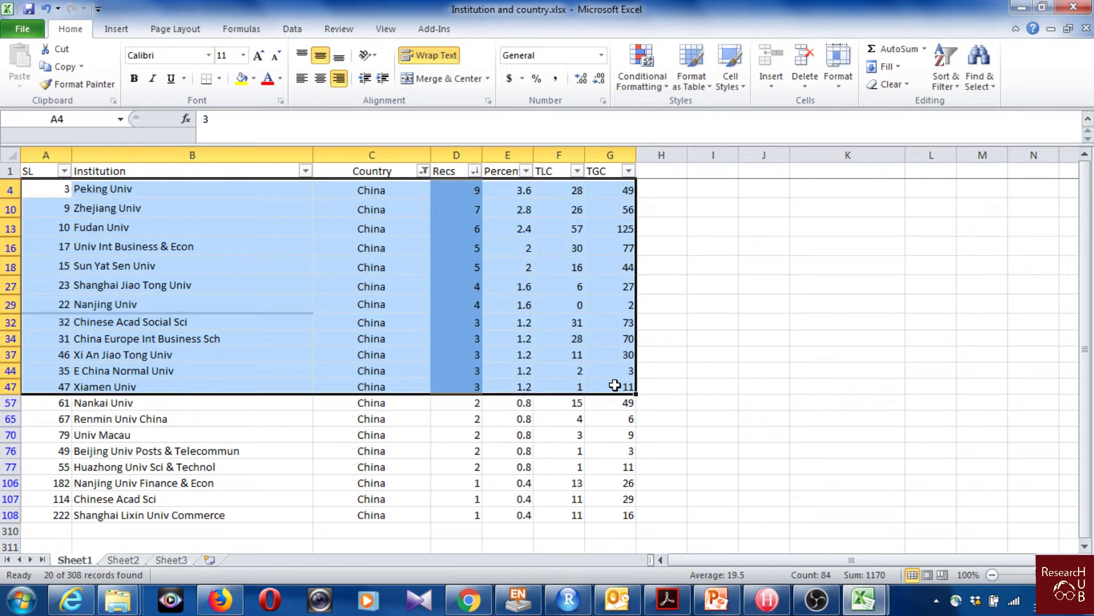
click(778, 401)
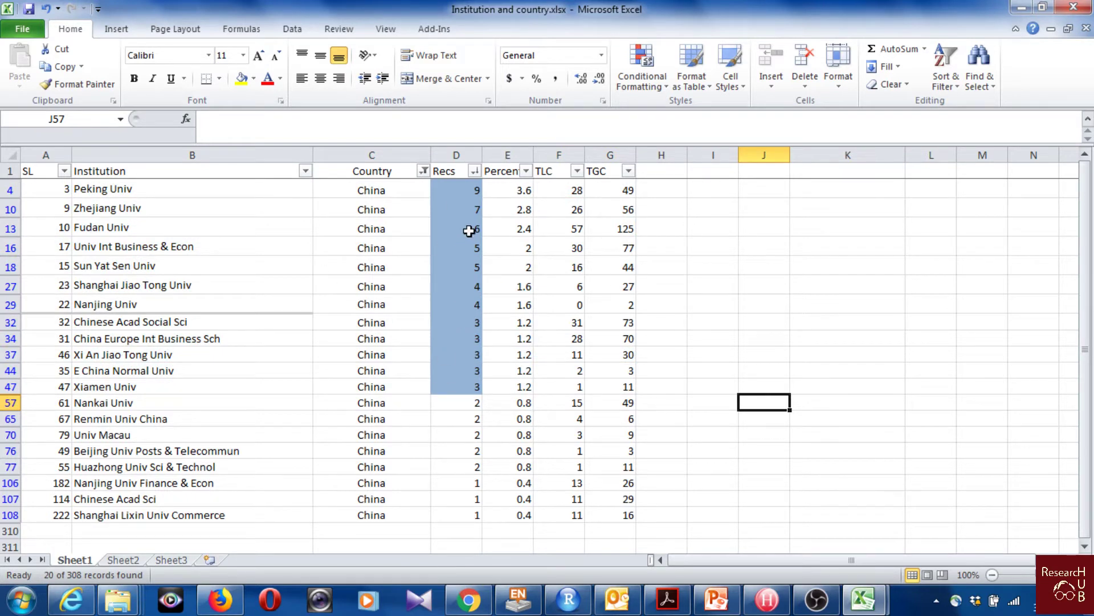
click(779, 366)
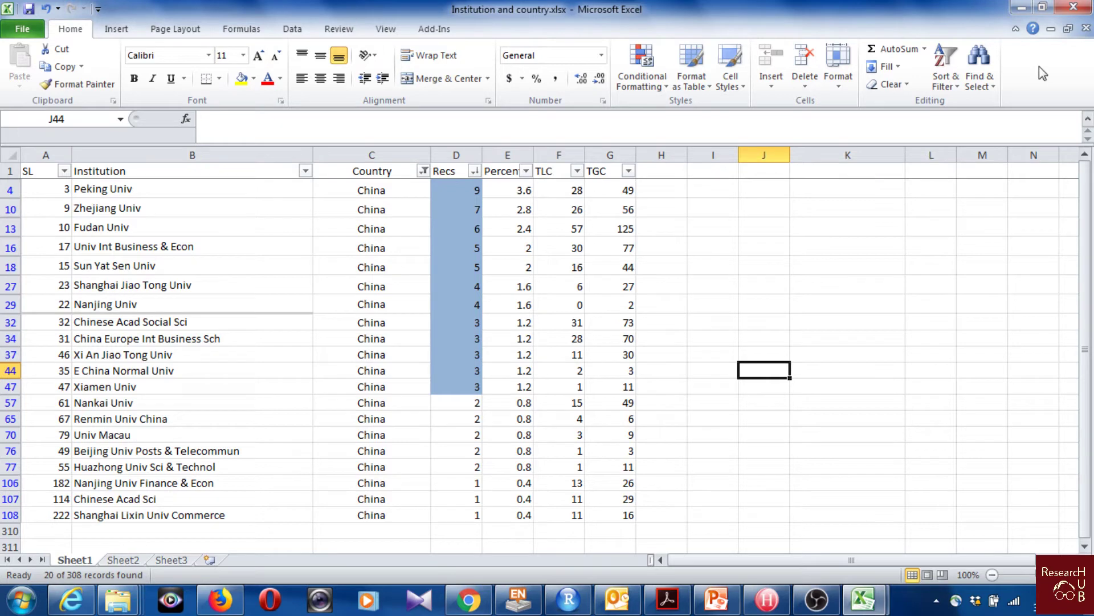
Return to HistCite, show the list of institutions with subdivision, and look through its leading entries
click(1021, 5)
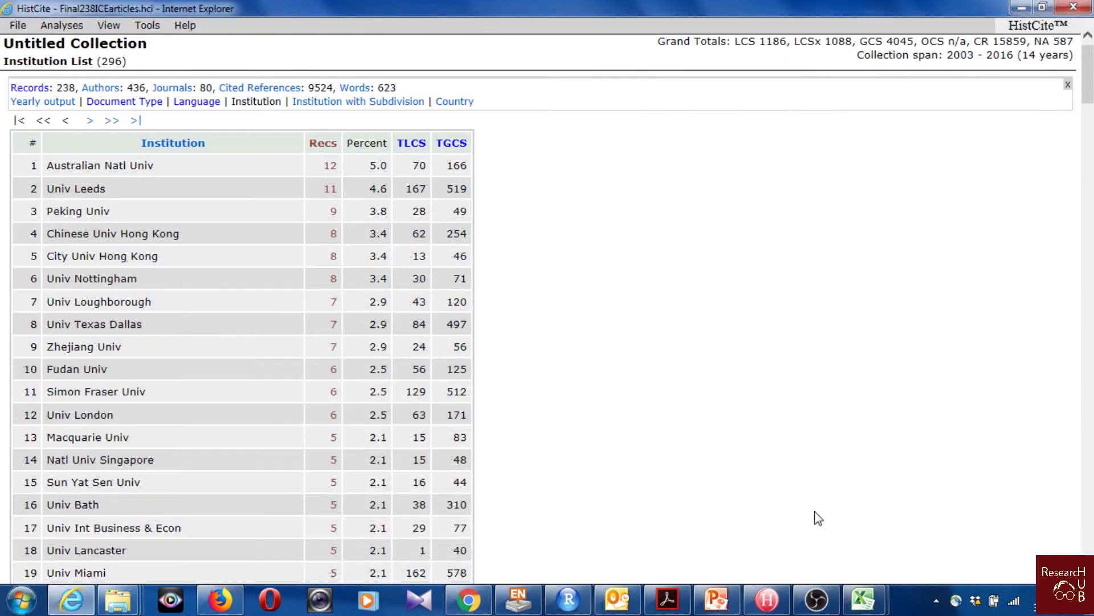
click(319, 101)
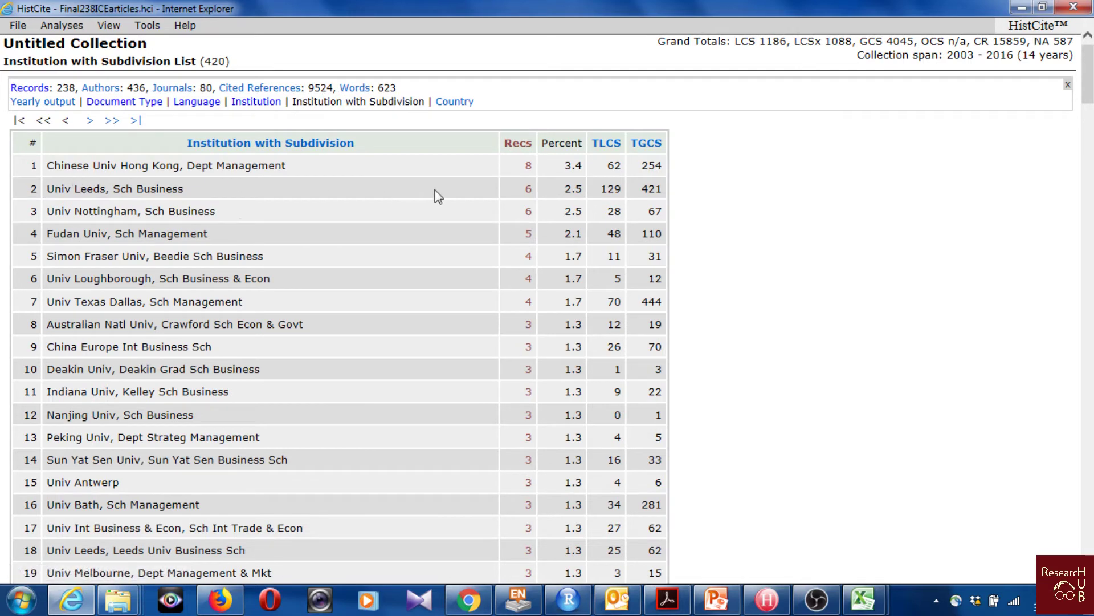
scroll(169, 215, down, 3)
scroll(170, 215, up, 3)
scroll(422, 195, down, 9)
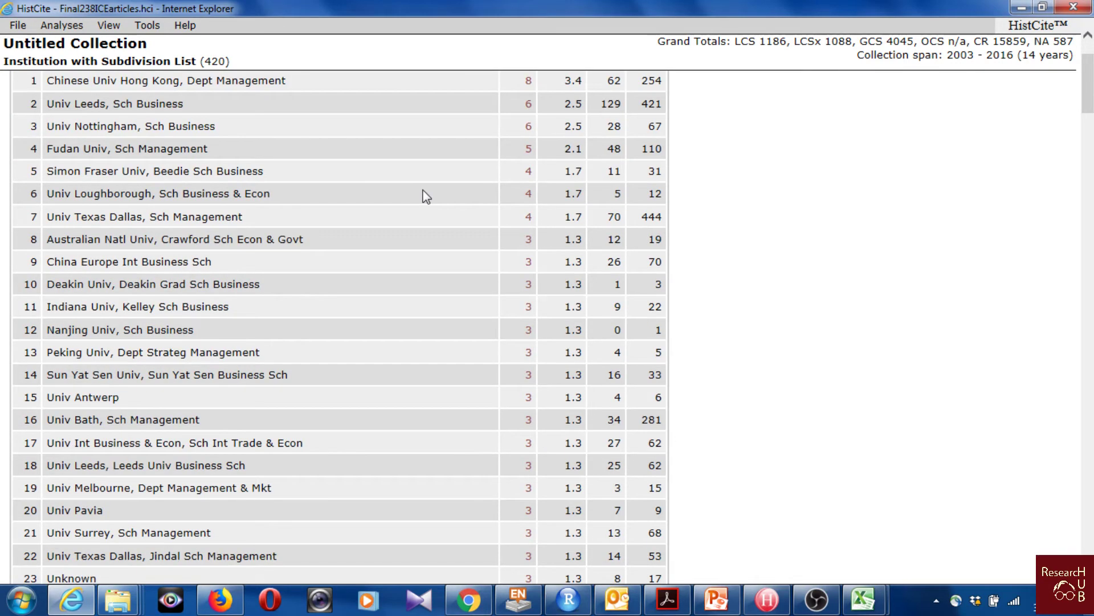
scroll(427, 196, up, 9)
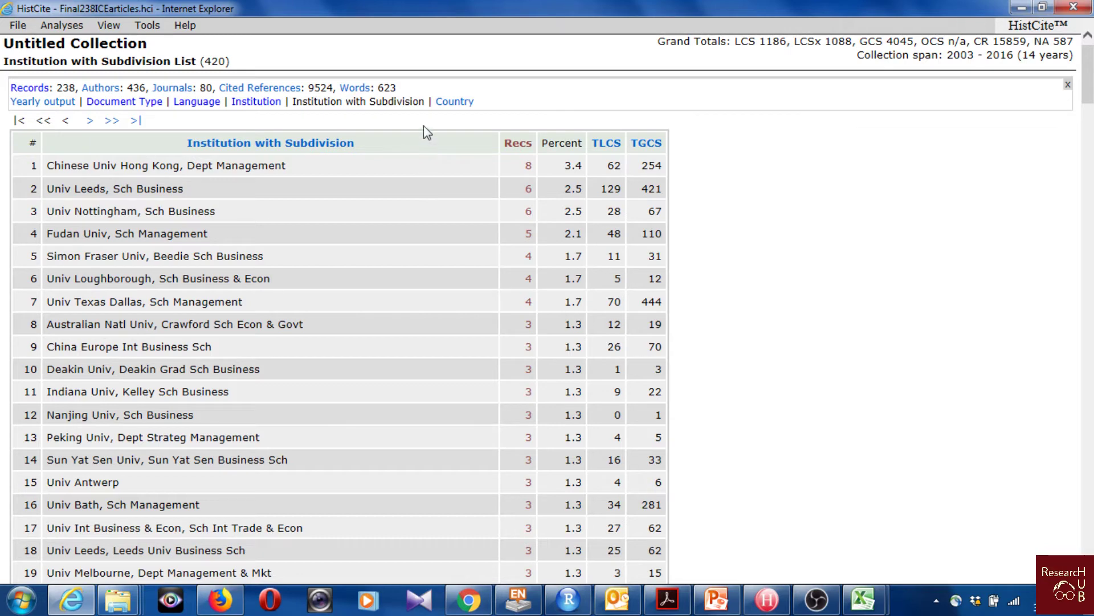
Show the country list and sort it by record count, ascending and back to descending
click(455, 103)
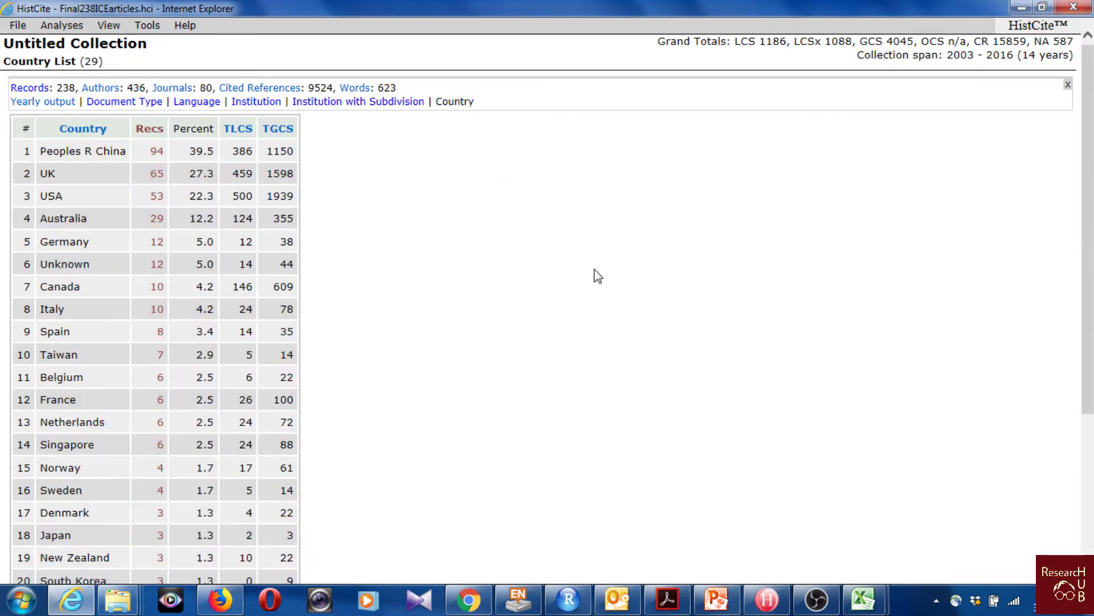
click(152, 128)
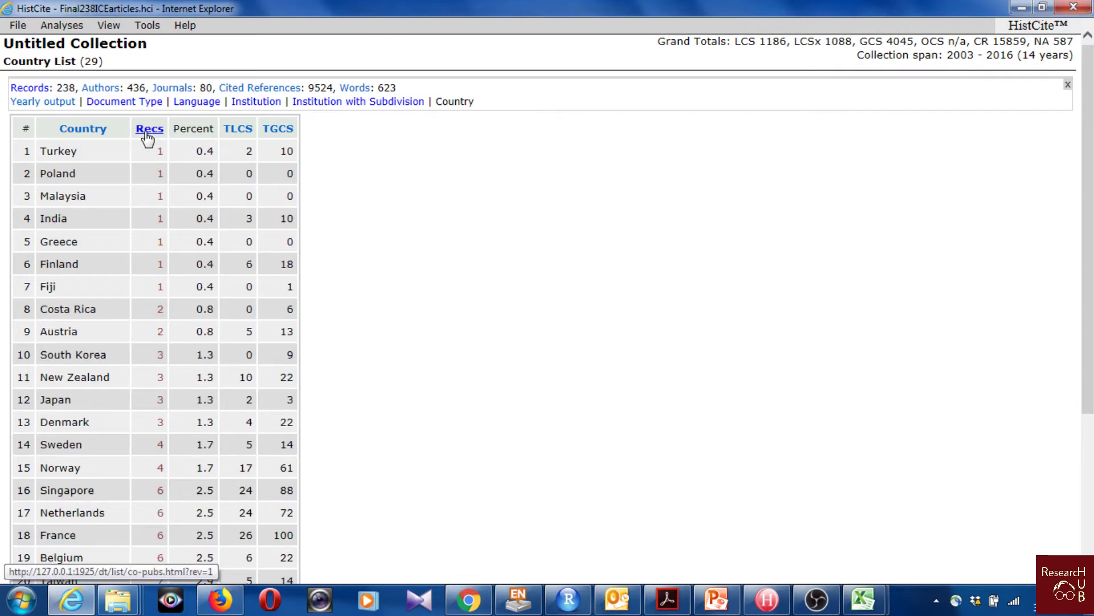
click(148, 129)
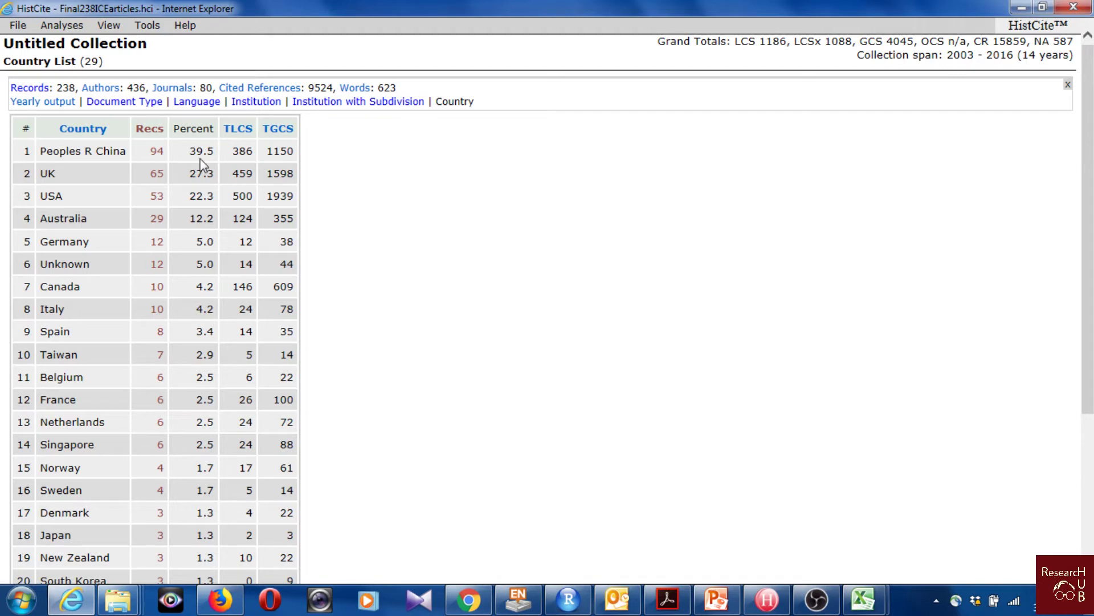
Highlight the leading countries' percentages and the table rows from Peoples R China to Italy, and clear the selection
drag(189, 151, 199, 279)
click(392, 314)
drag(23, 132, 323, 327)
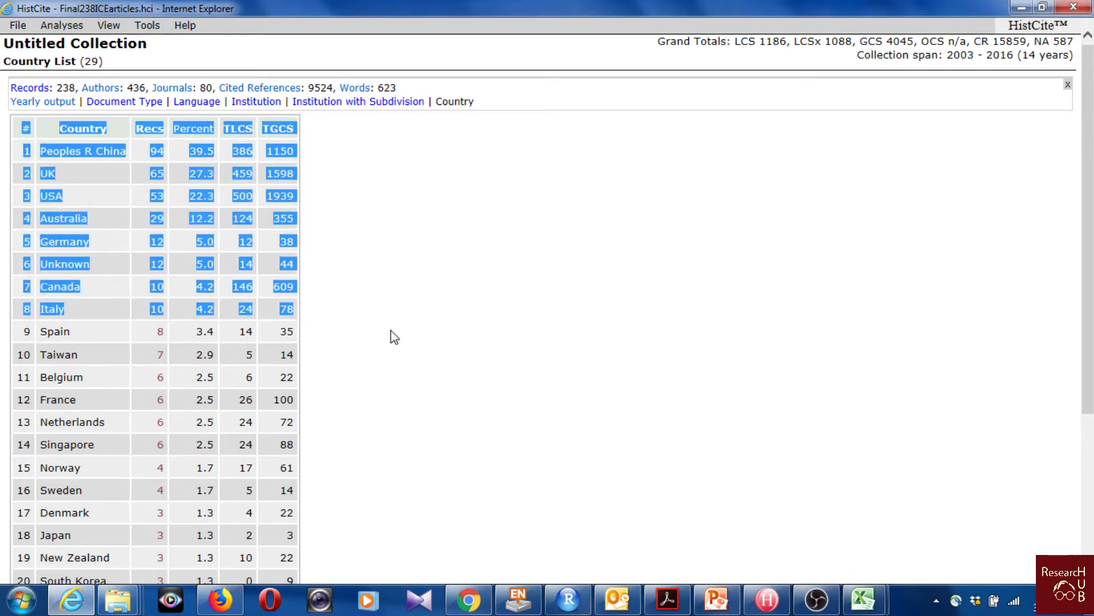
click(473, 341)
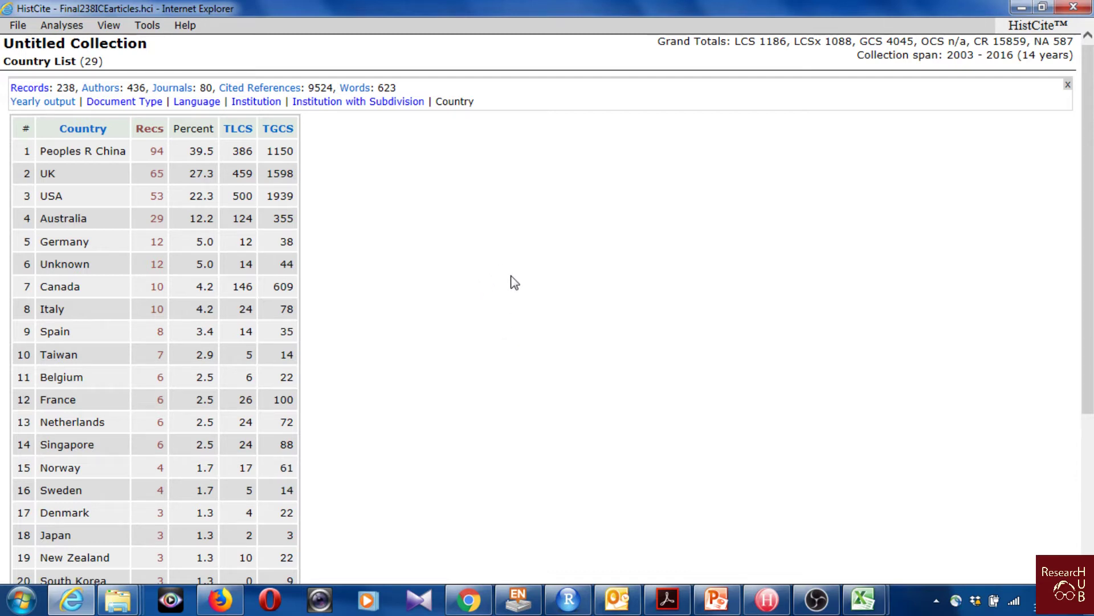
Open the help glossary and highlight the definitions from GCS through LCS e/b, clearing the selection after reading
click(57, 25)
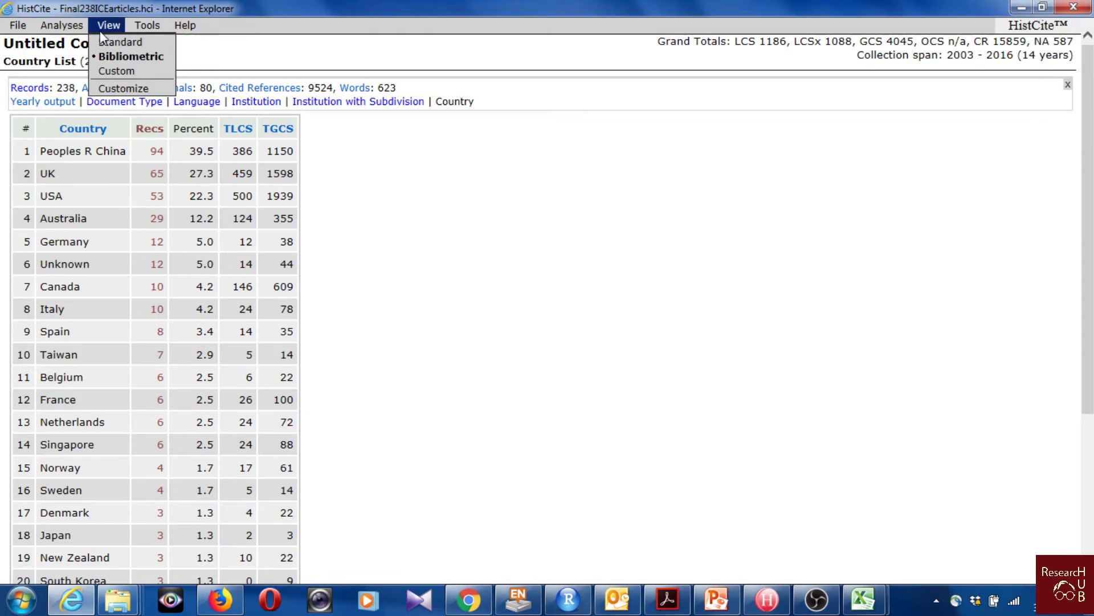
click(545, 346)
click(186, 26)
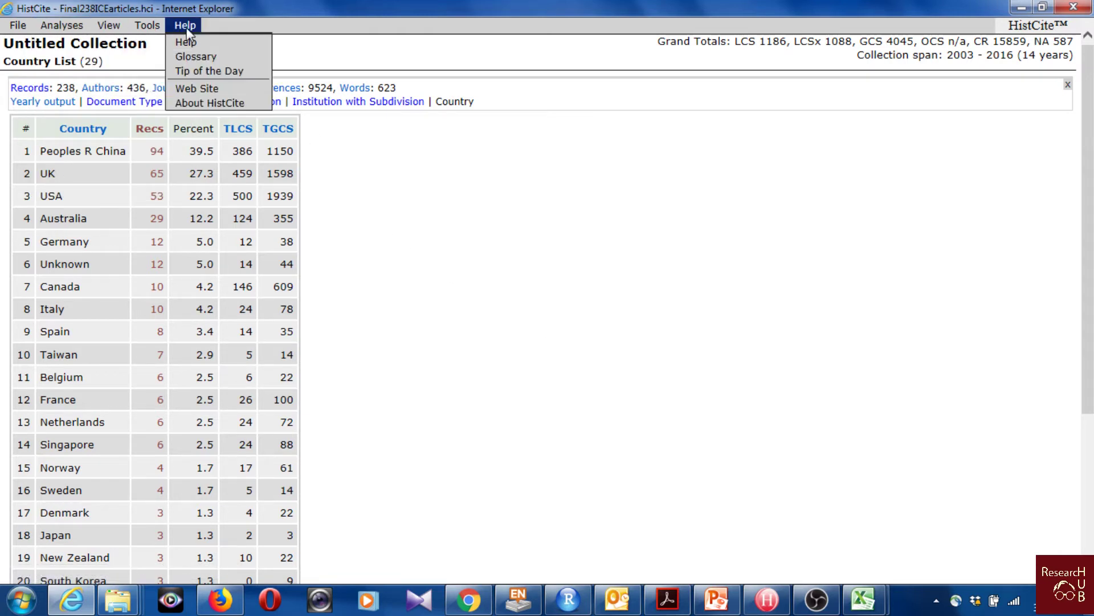
click(203, 60)
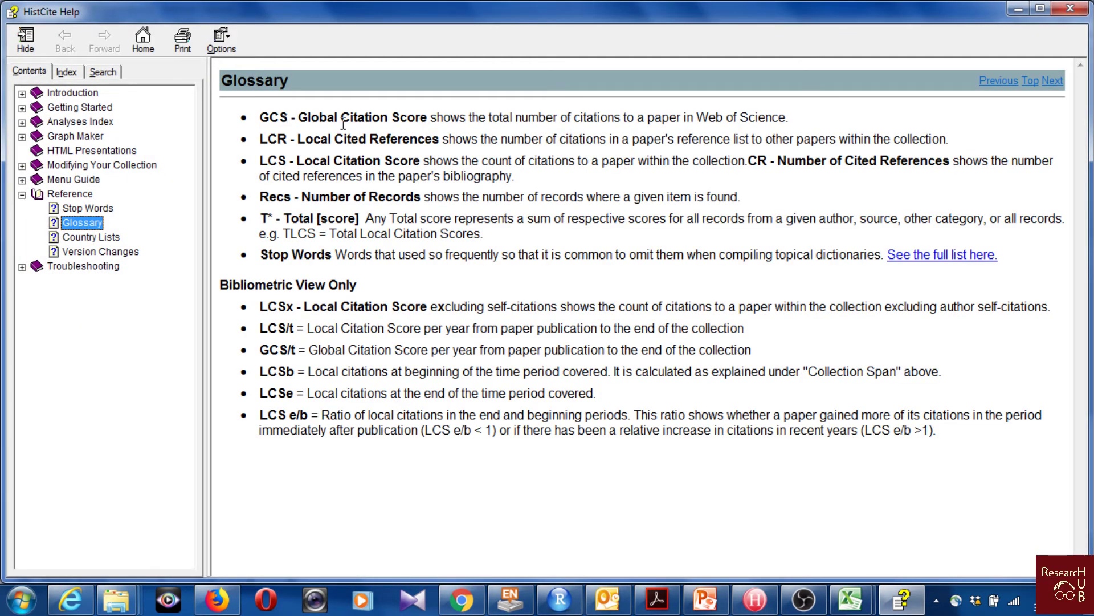
drag(392, 117, 571, 440)
click(597, 447)
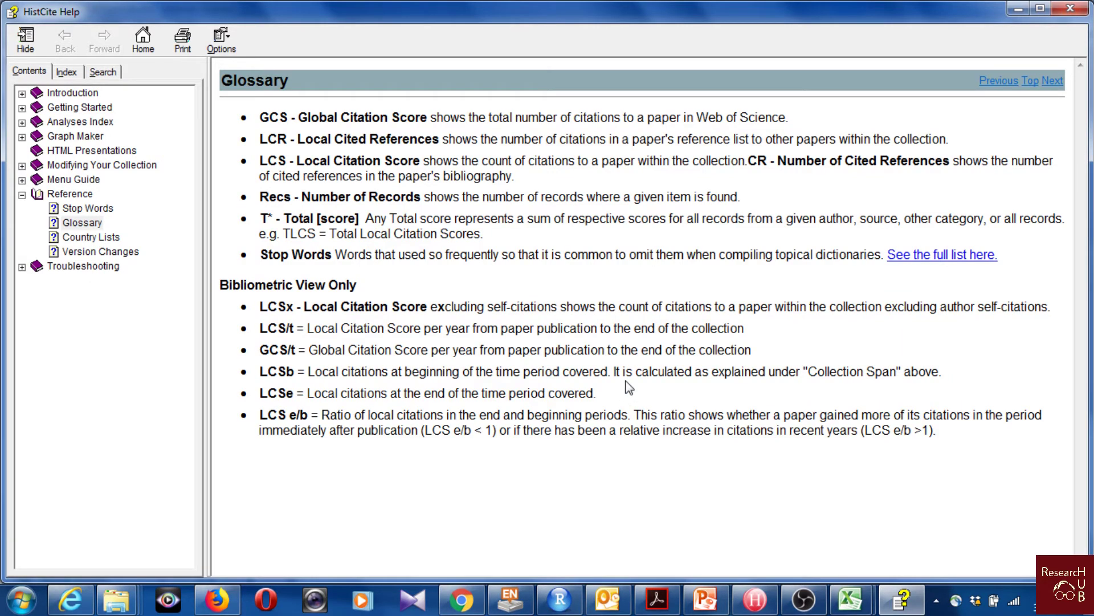
Browse the help chapters on Analyses Index, HTML Presentations, Modifying Your Collection and Menu Guide
click(72, 92)
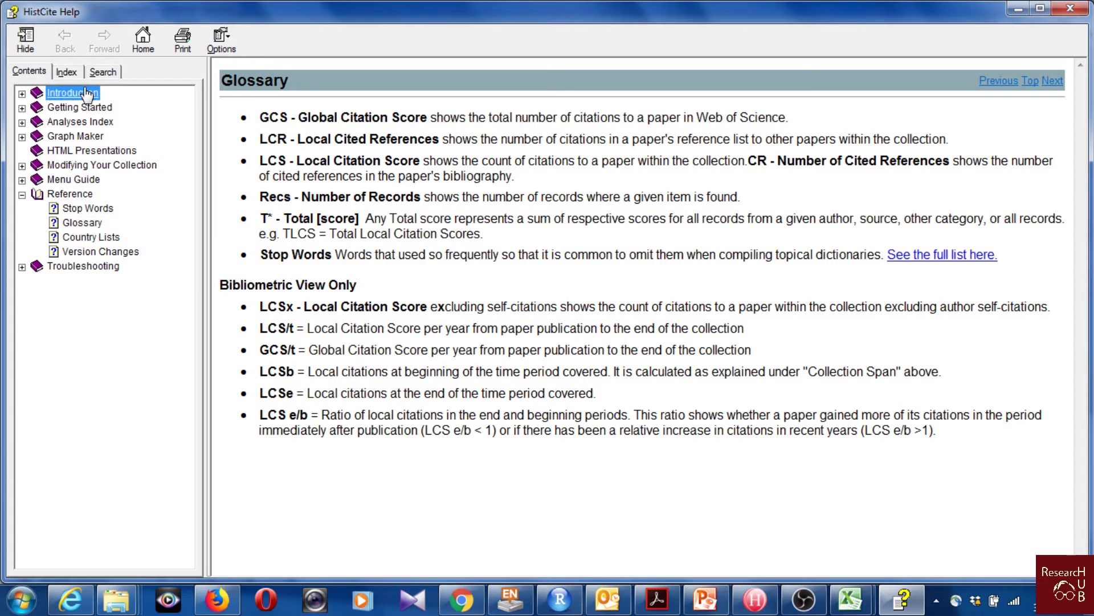
click(85, 122)
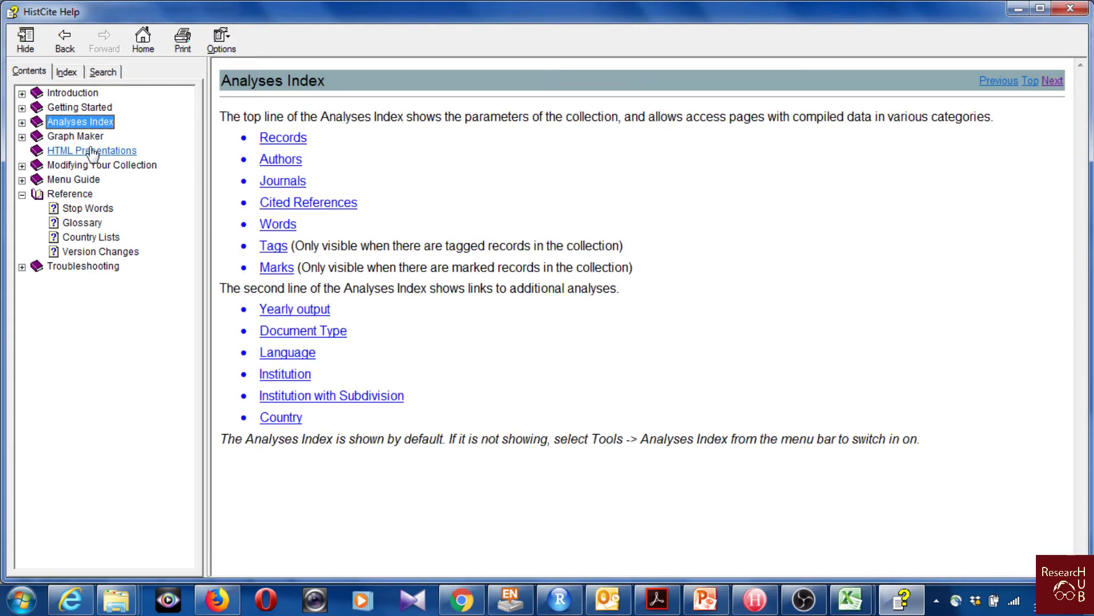
click(91, 152)
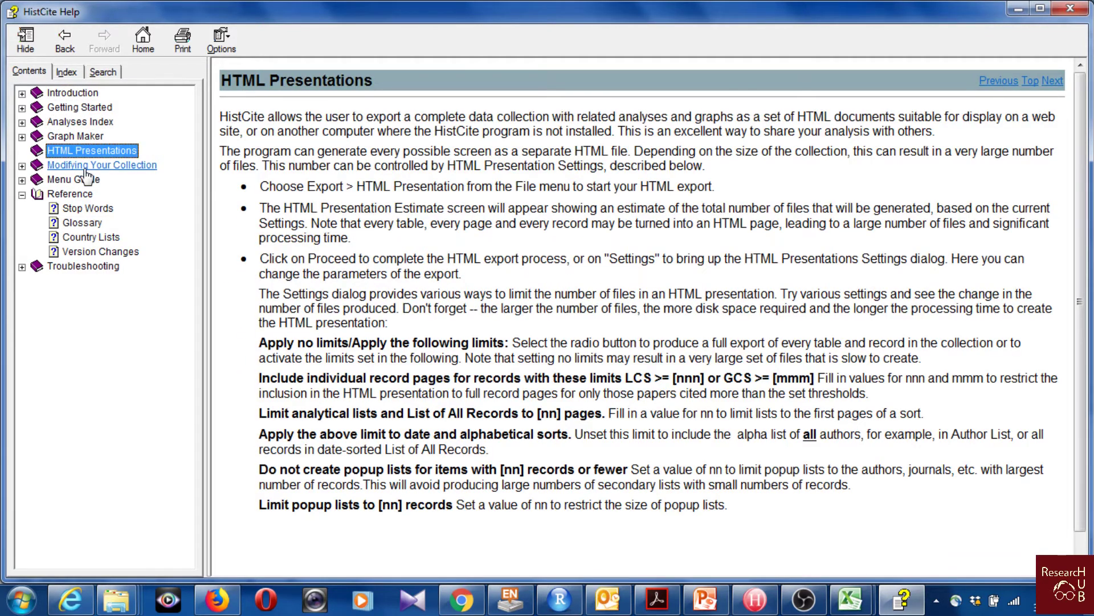
click(85, 165)
click(86, 180)
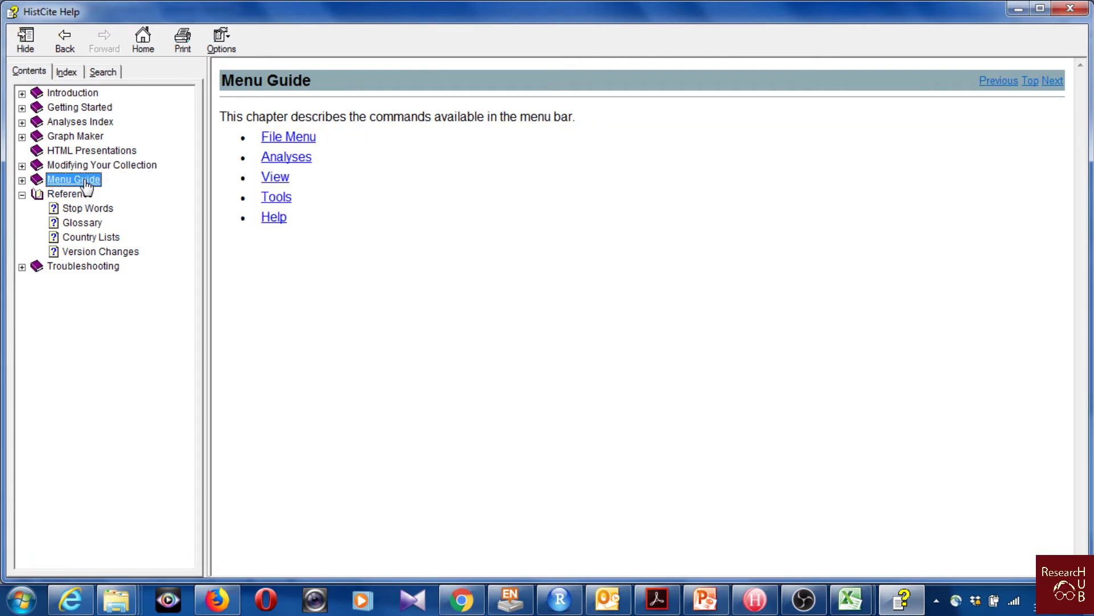
Read the File Menu help pages on Add File, Save as and Print, and close the help
click(307, 138)
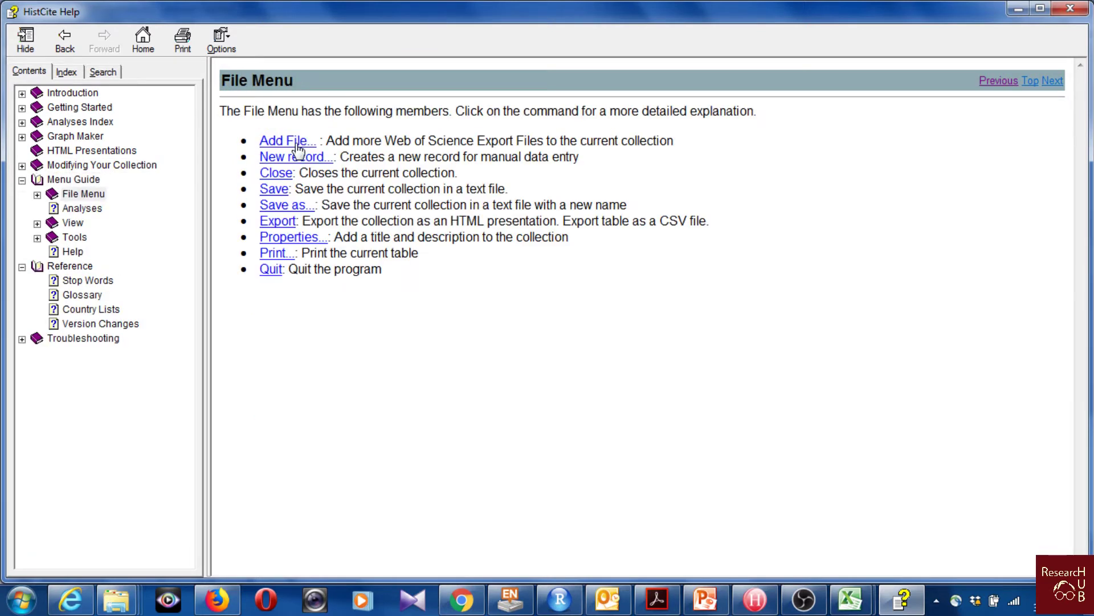
click(298, 147)
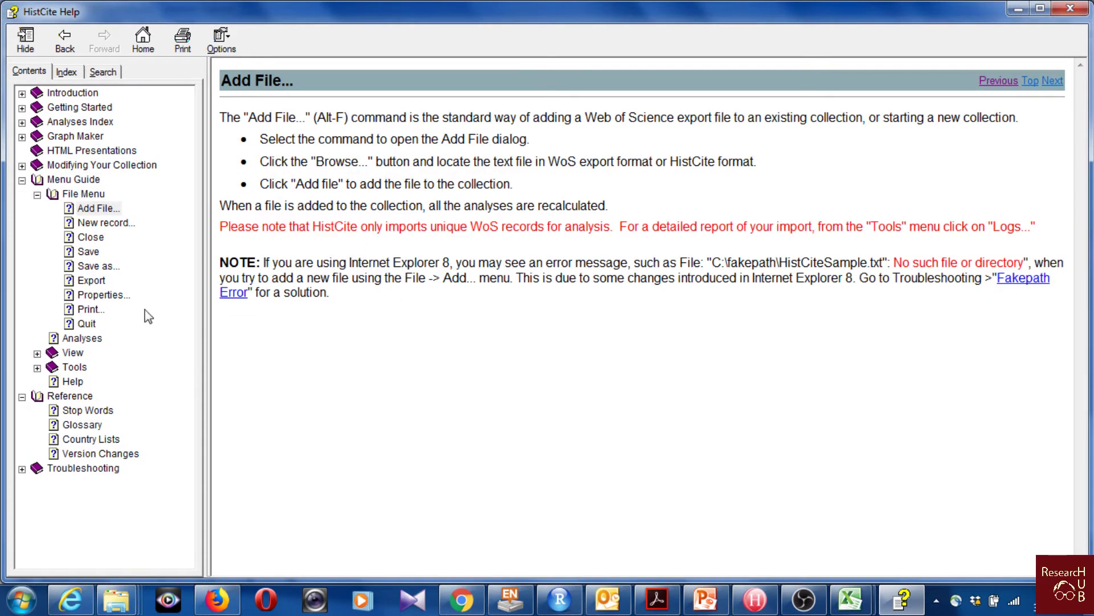
click(94, 280)
key(Up)
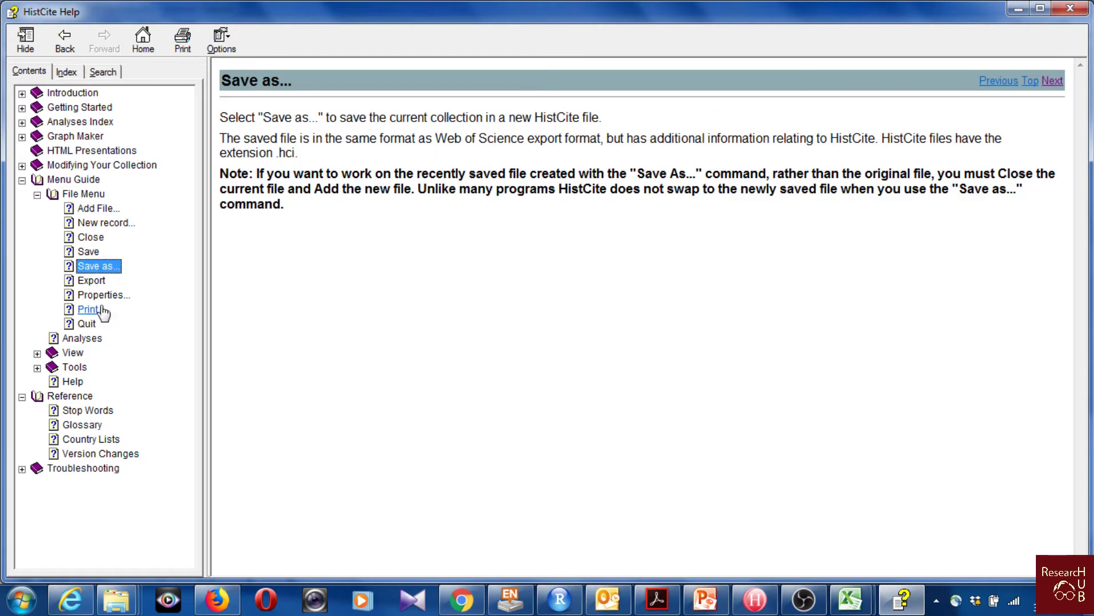
click(88, 309)
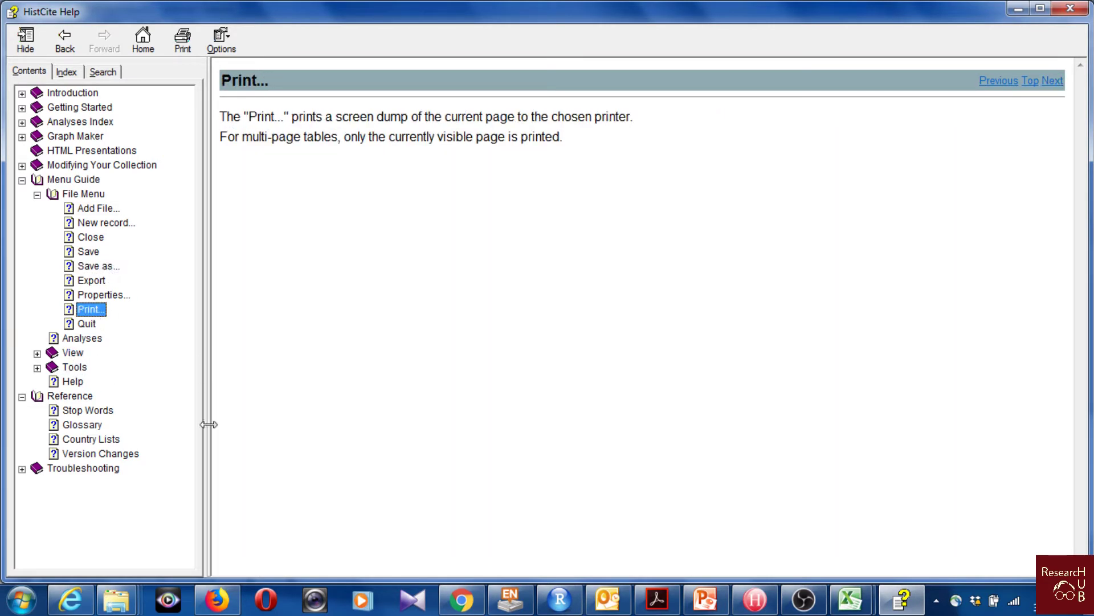
click(64, 50)
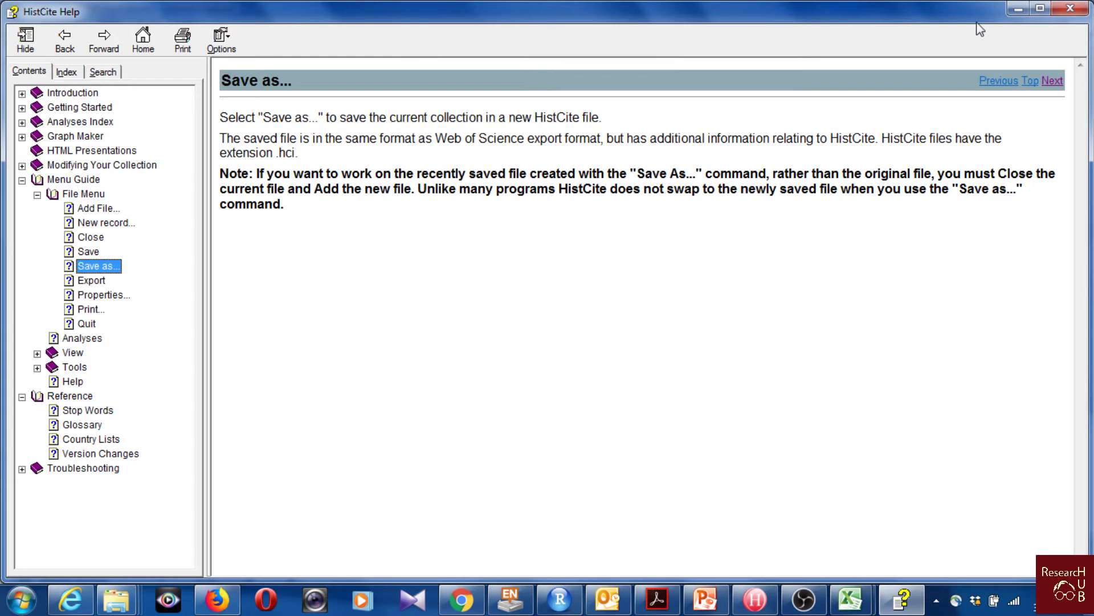
click(1071, 9)
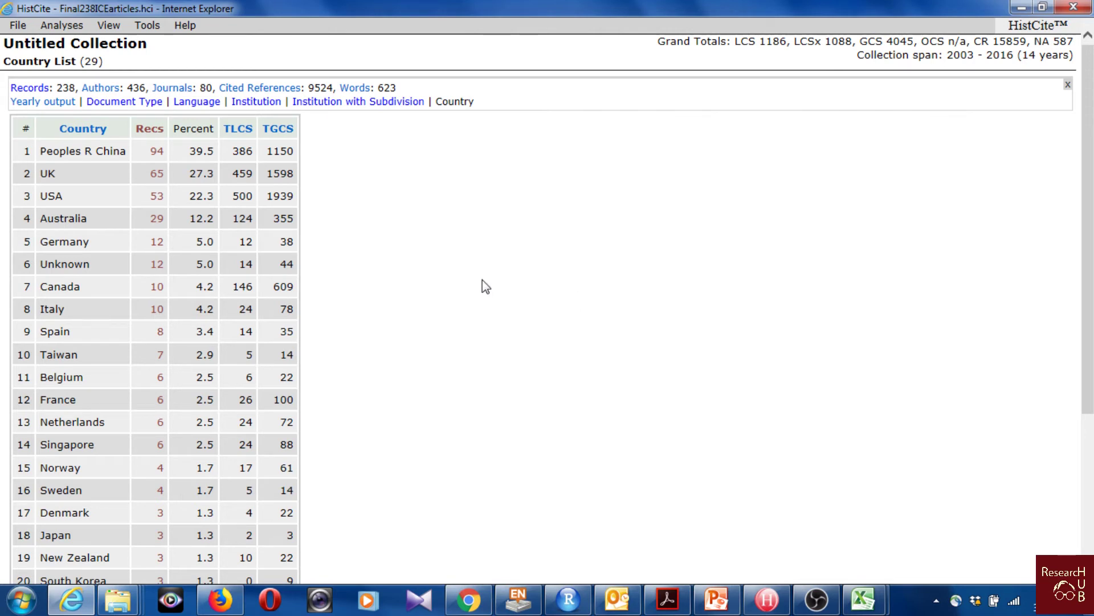
Open Graph Maker for the collection and maximize its window
click(109, 25)
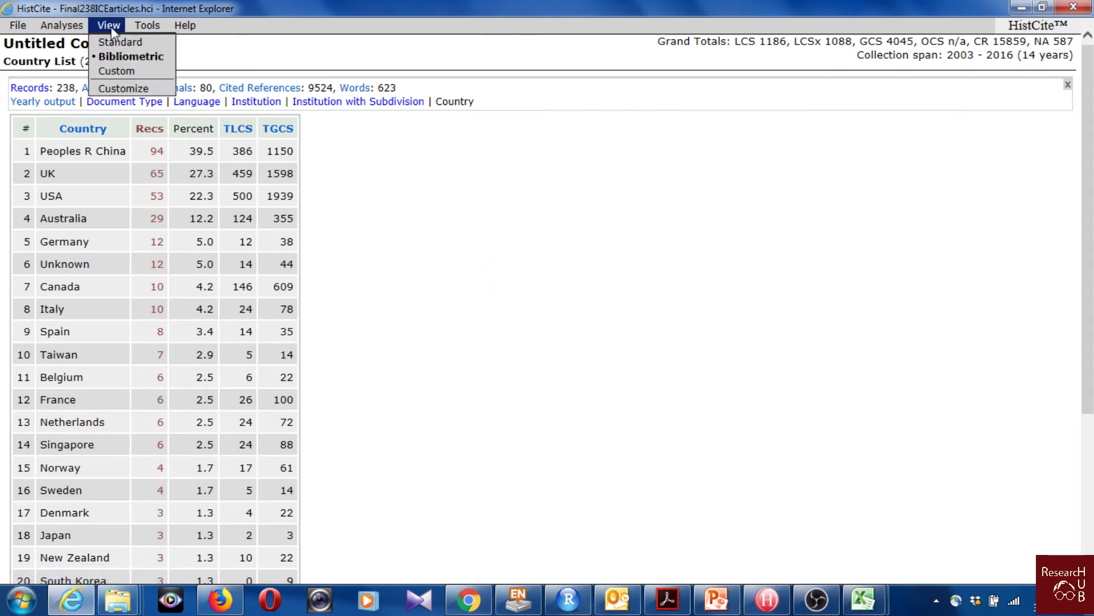
mouse_move(146, 29)
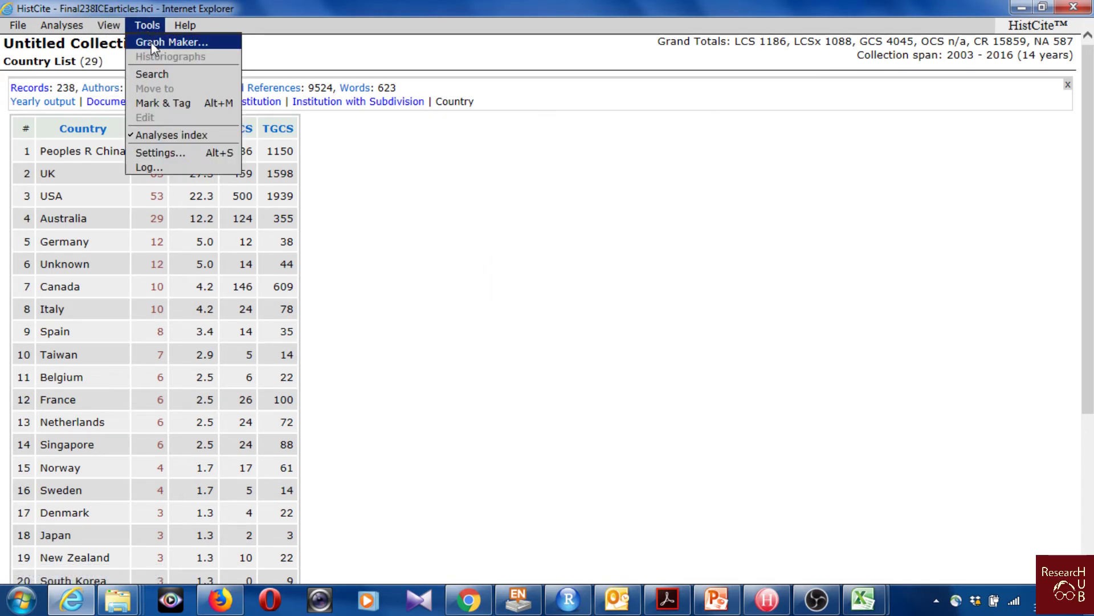
click(152, 42)
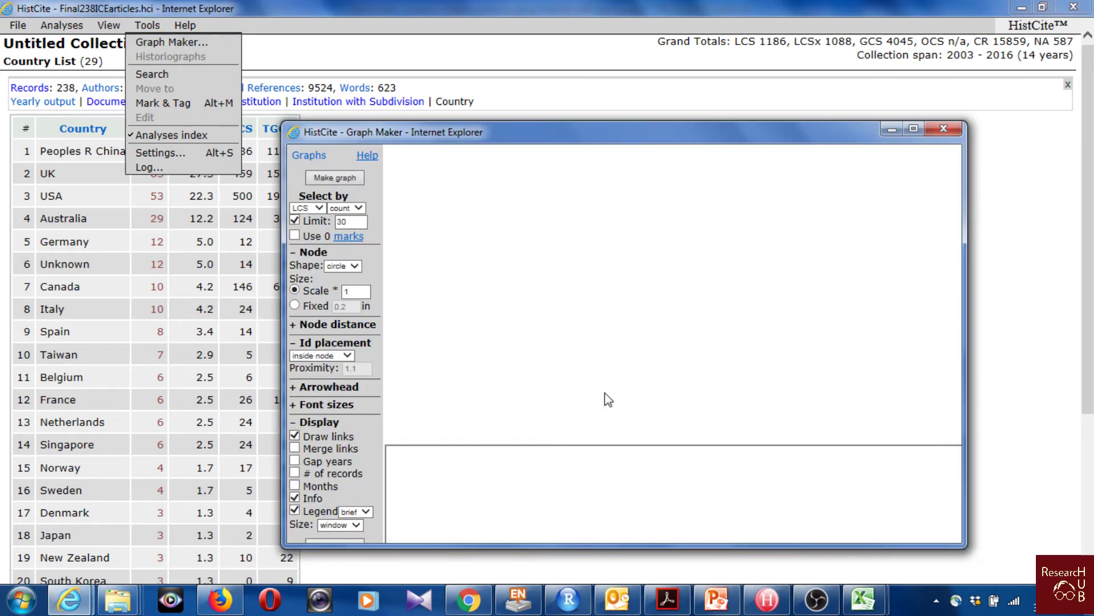
double_click(631, 134)
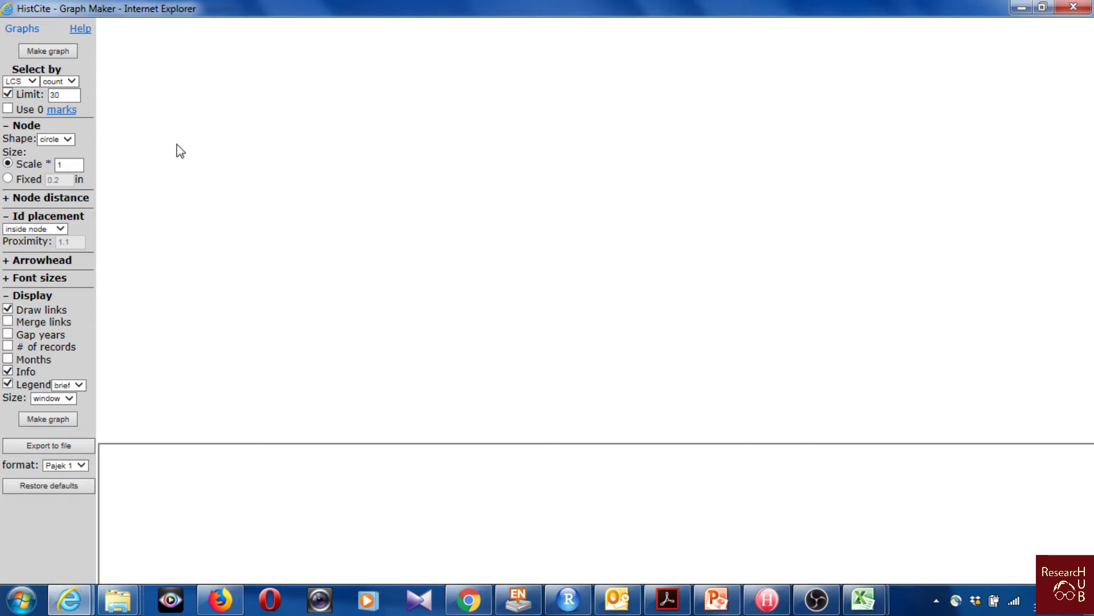
Make a citation graph of the records selected by LCS count with a limit of 30
click(27, 82)
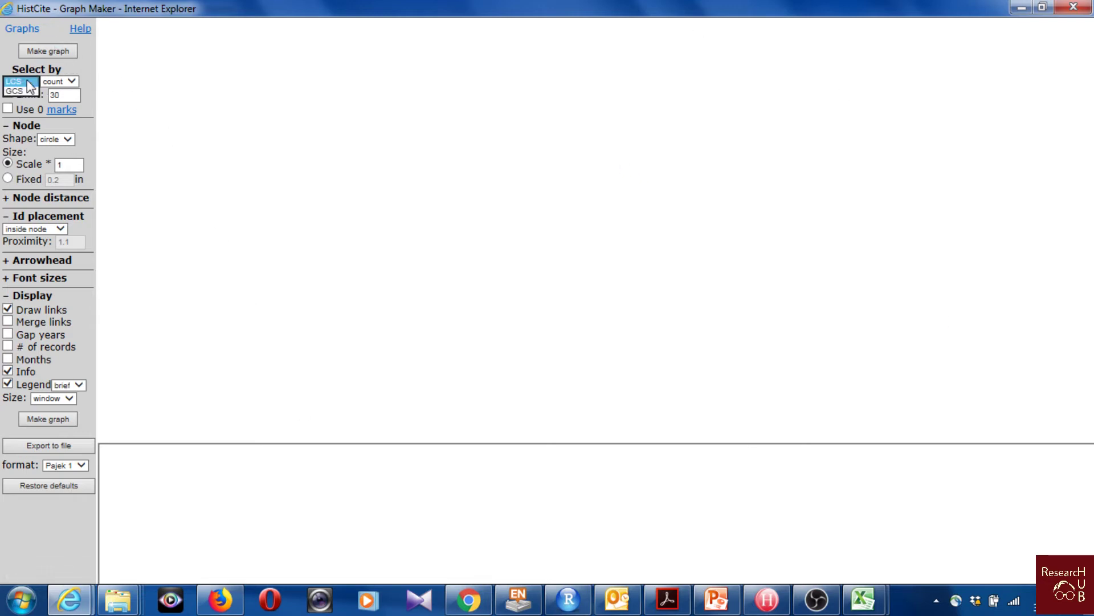
click(27, 82)
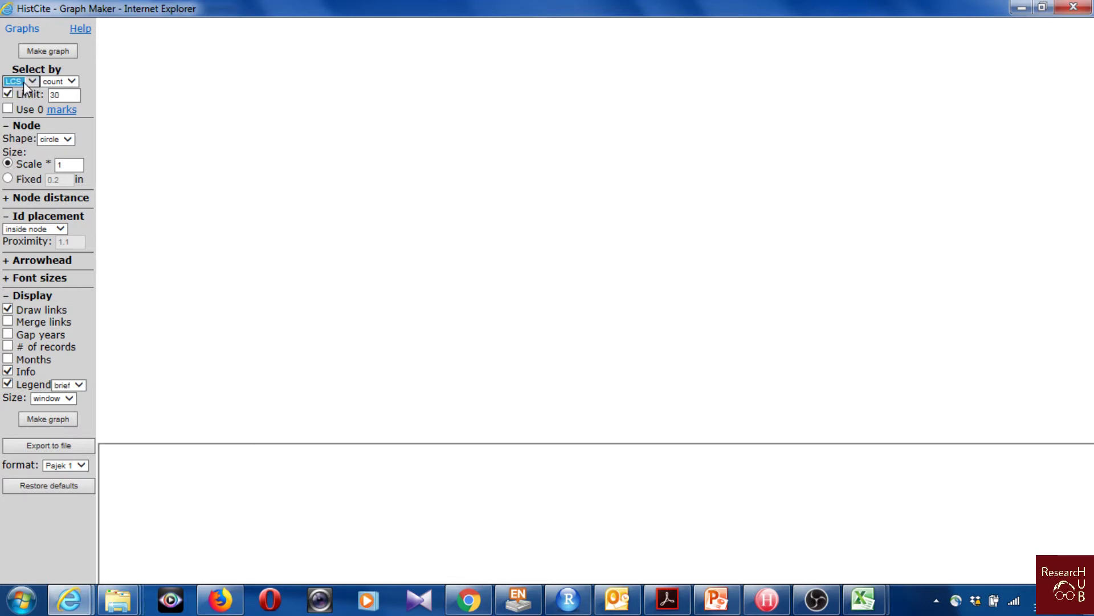
click(71, 94)
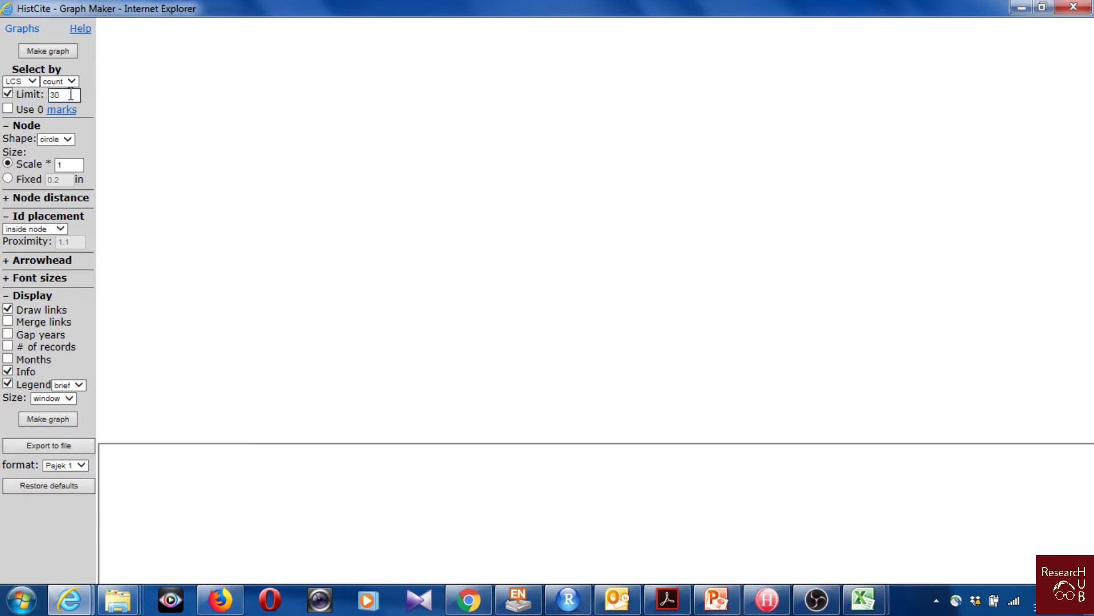
click(54, 51)
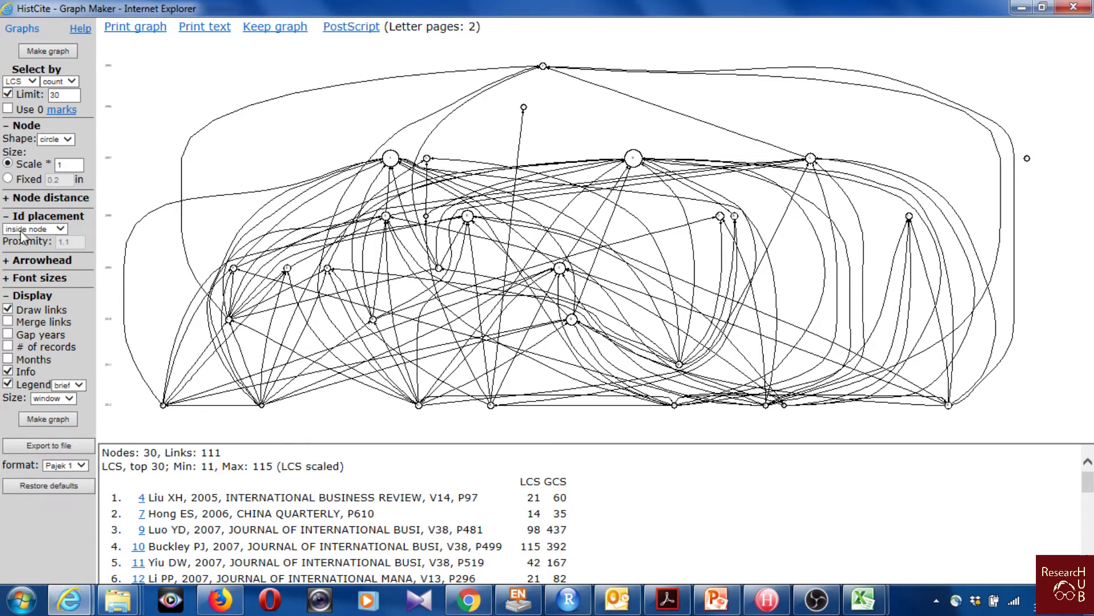
Set the graph's arrowhead size to 1 and redraw the graph
click(5, 261)
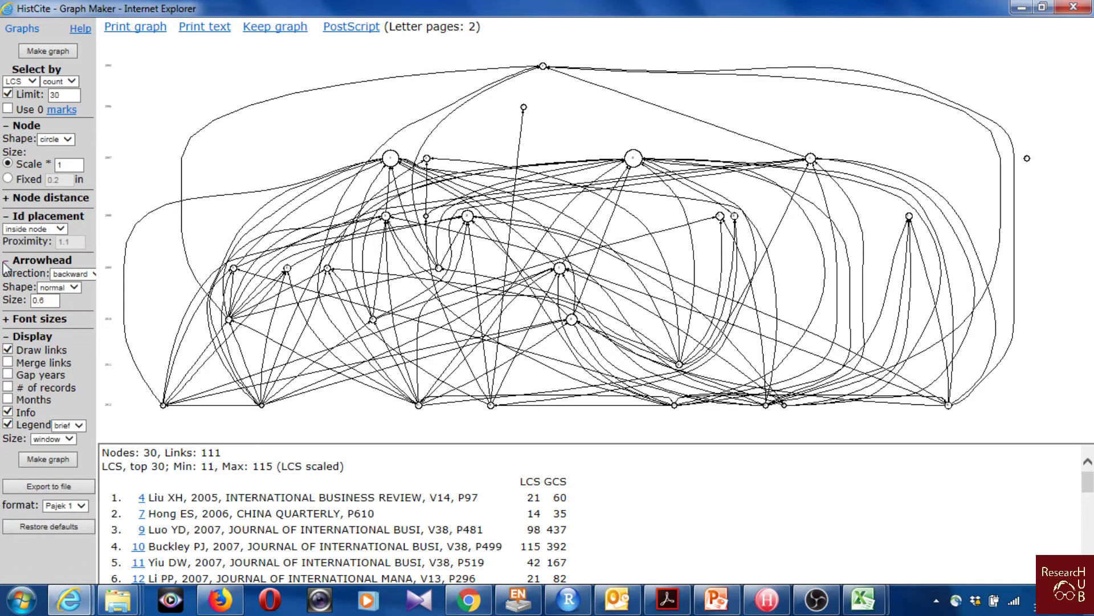
click(53, 299)
text(1)
click(57, 462)
click(56, 462)
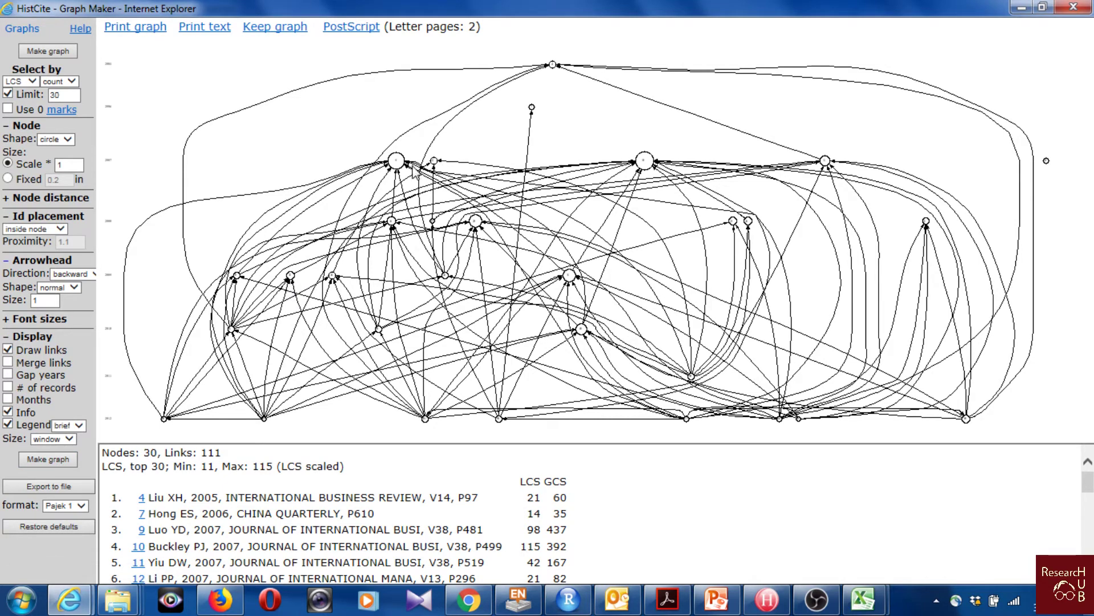
Set the node size scale to 2 and redraw the graph
mouse_move(401, 171)
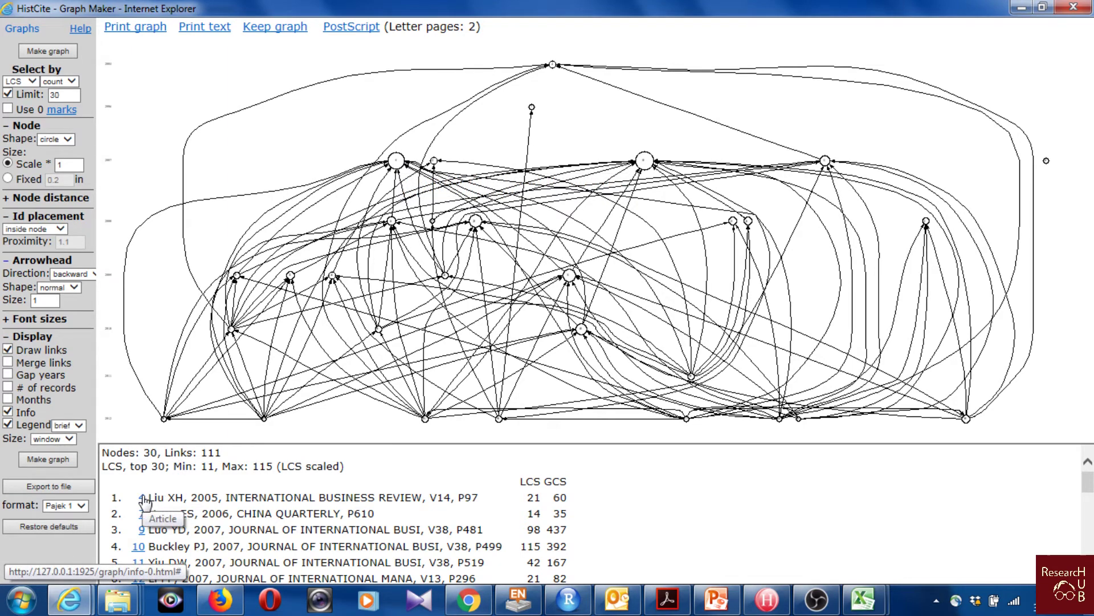
mouse_move(555, 69)
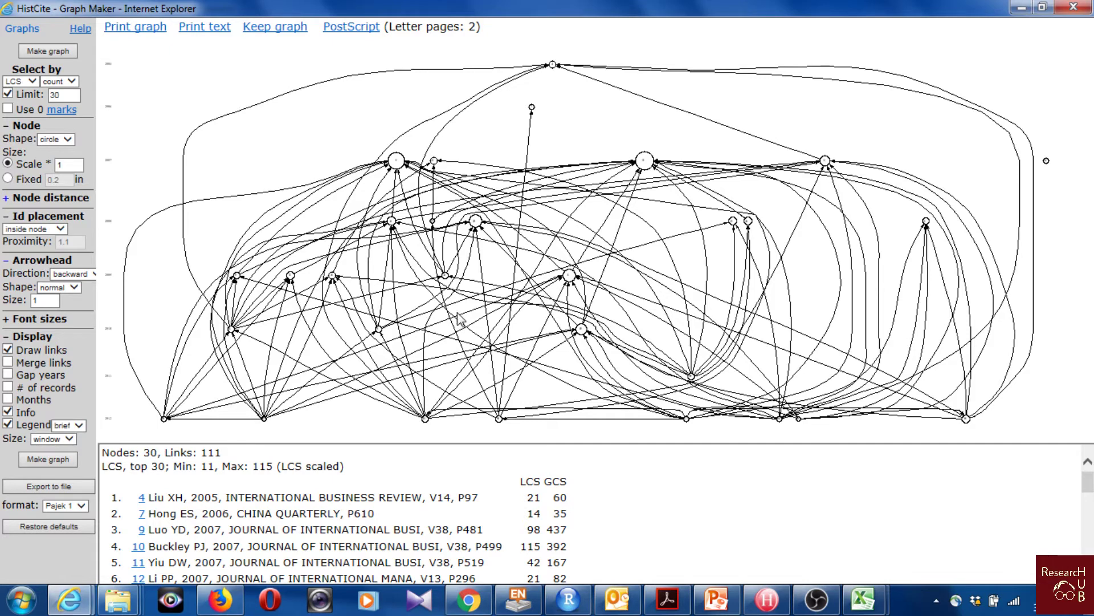
mouse_move(651, 171)
double_click(65, 165)
text(2)
click(49, 463)
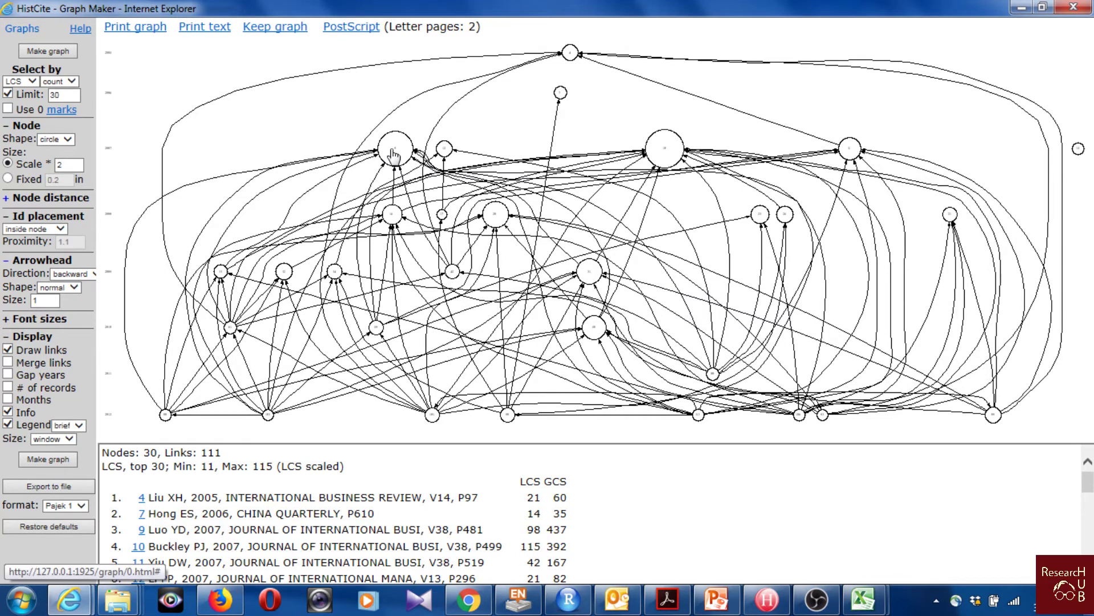
Set the font sizes for nodes and years to 20 pt and redraw the graph
mouse_move(393, 154)
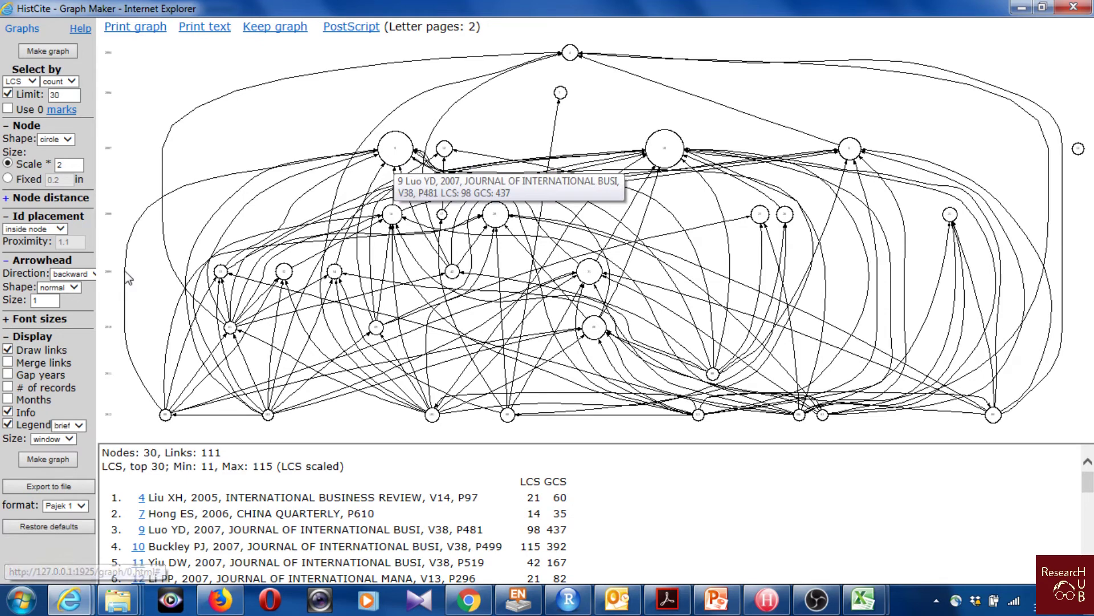
click(7, 321)
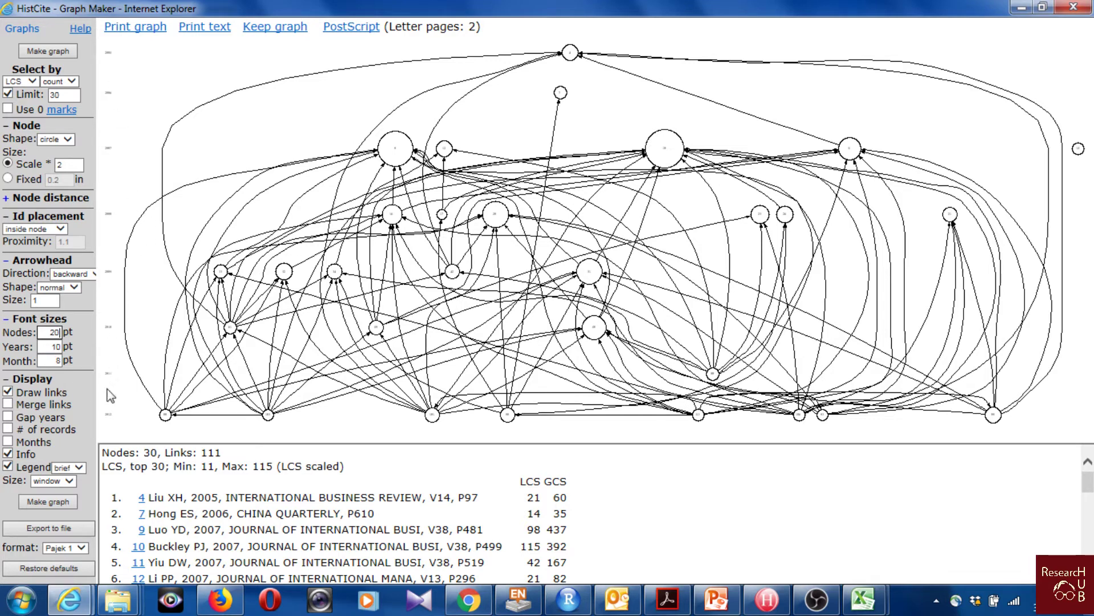
text(20)
click(35, 506)
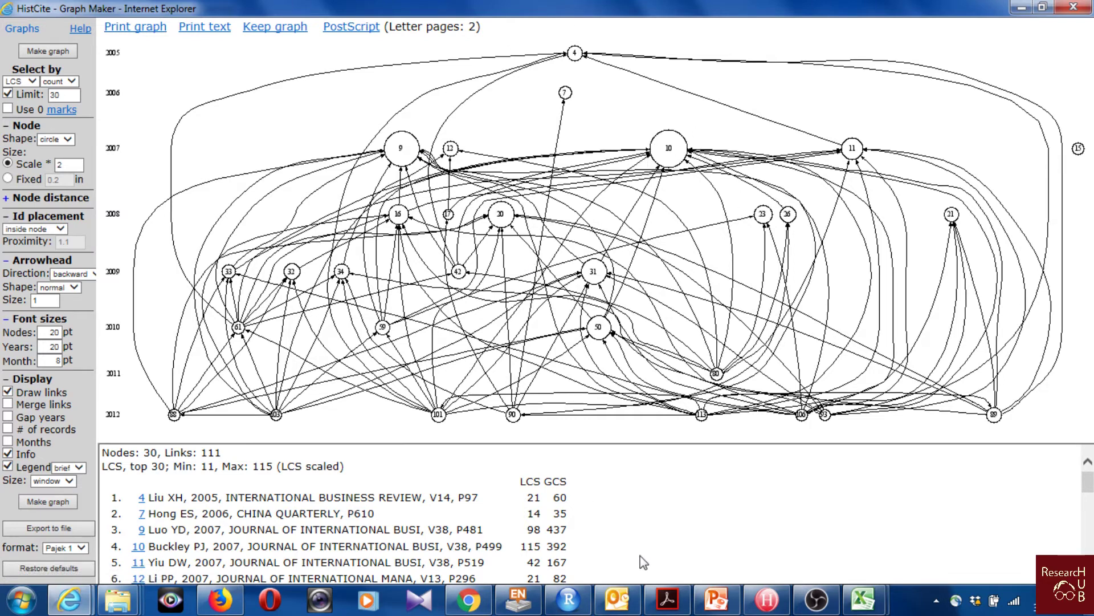
Look through the article list beneath the graph and check the available export file formats
scroll(661, 485, down, 5)
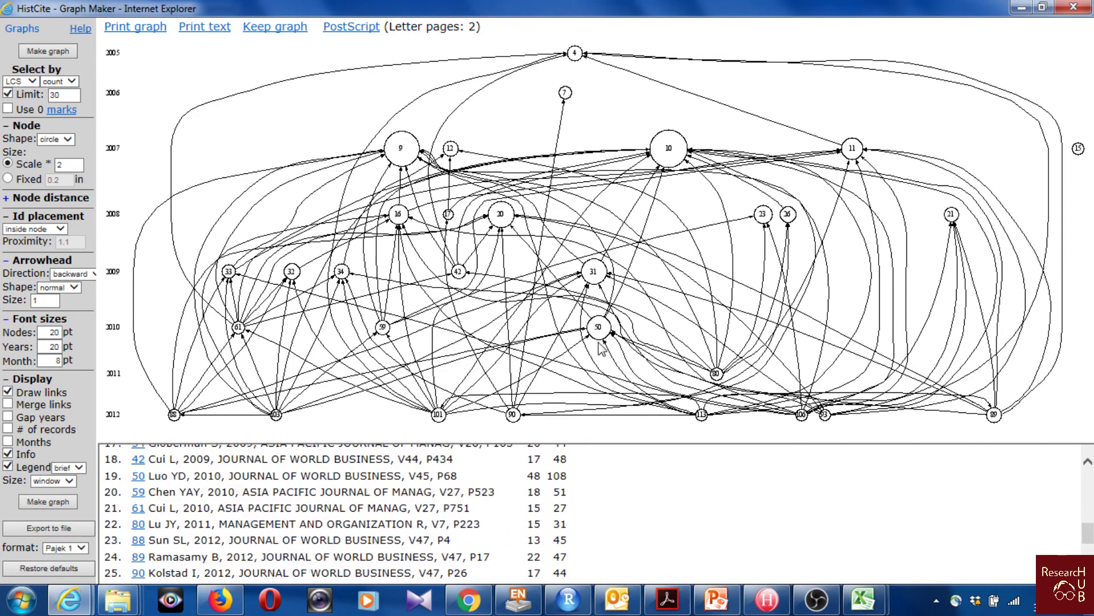
scroll(434, 479, up, 5)
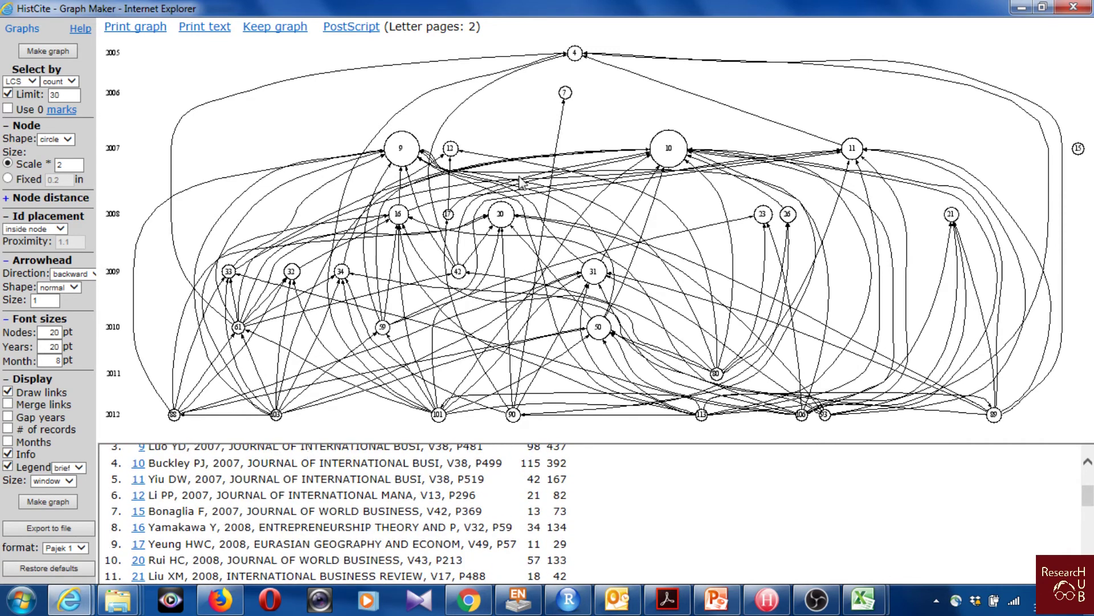
click(81, 549)
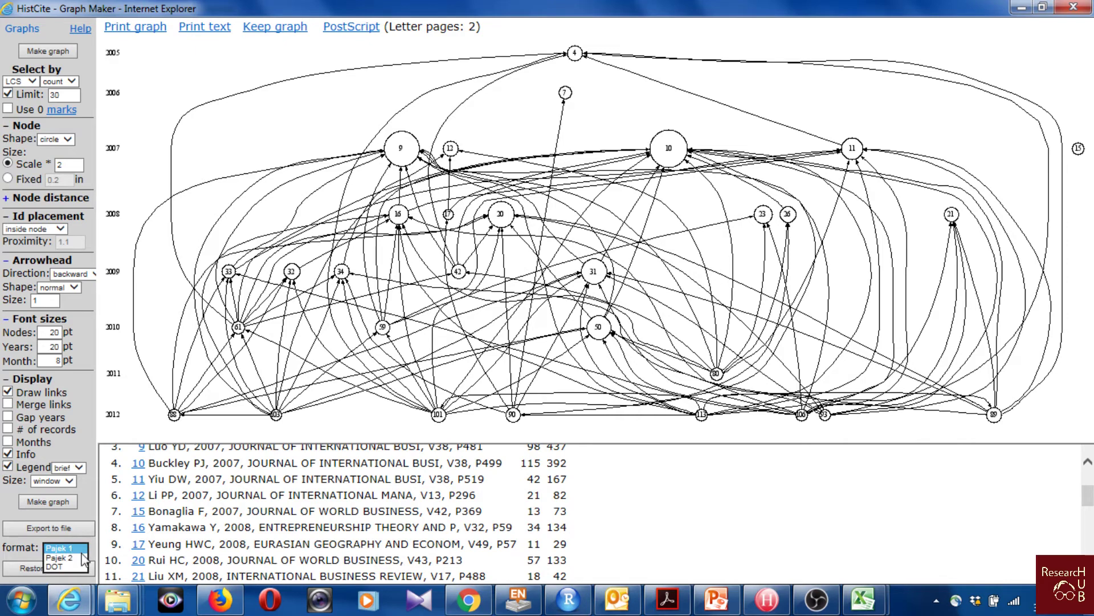
click(723, 562)
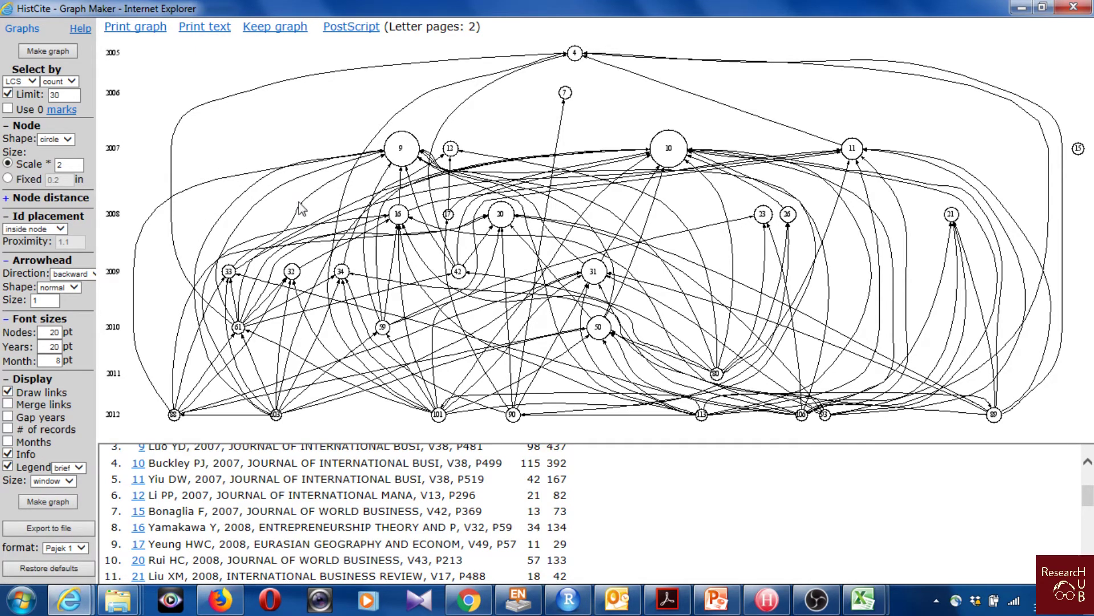
Select the graph's articles by LCS value with a limit of 5 and redraw the graph
click(71, 82)
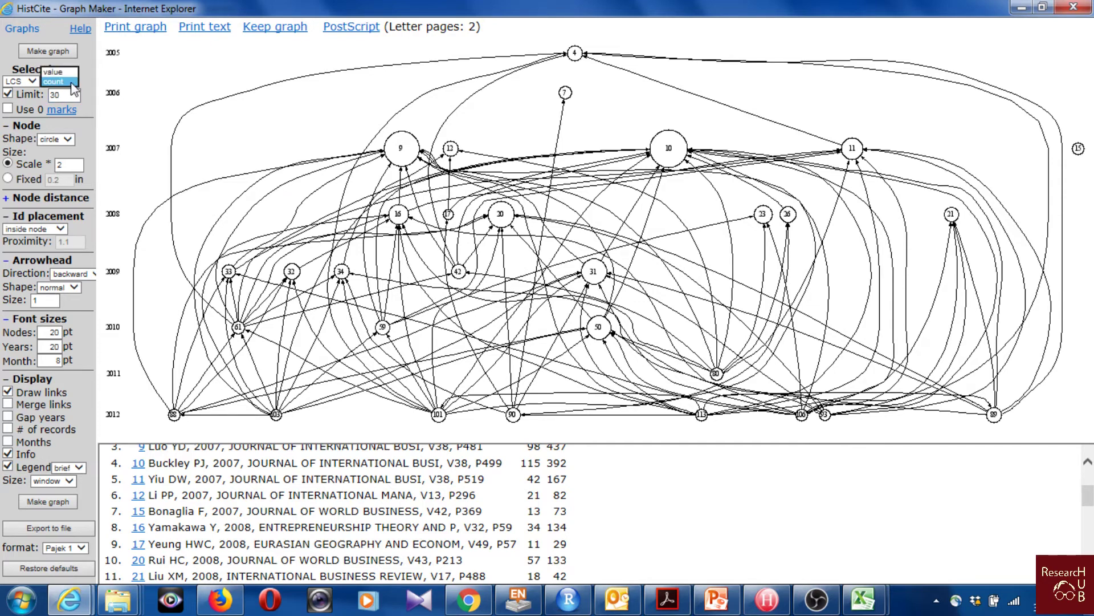
click(63, 72)
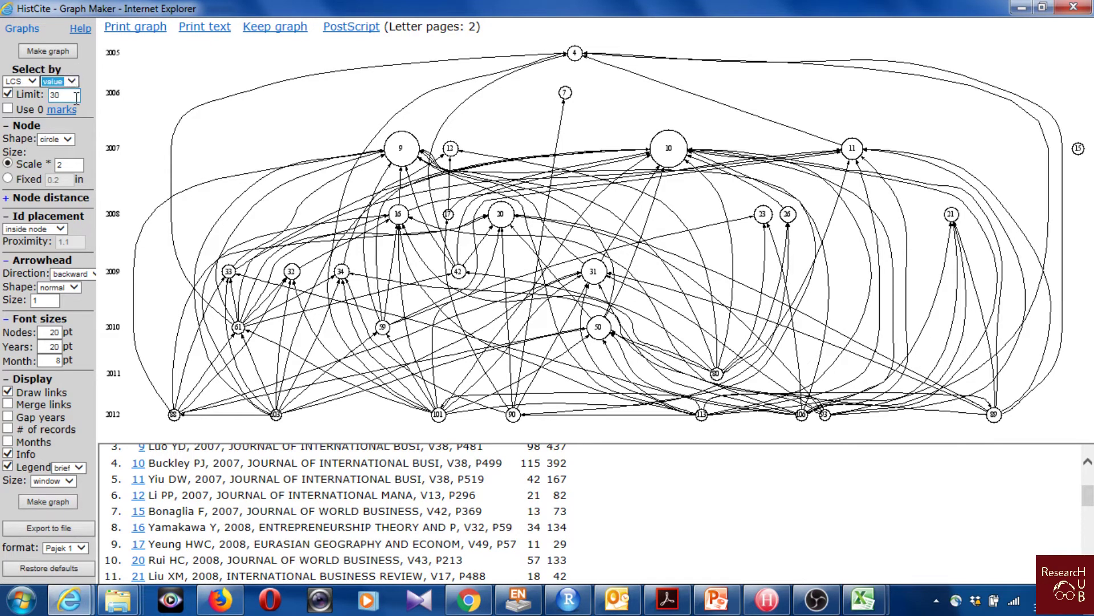
double_click(71, 94)
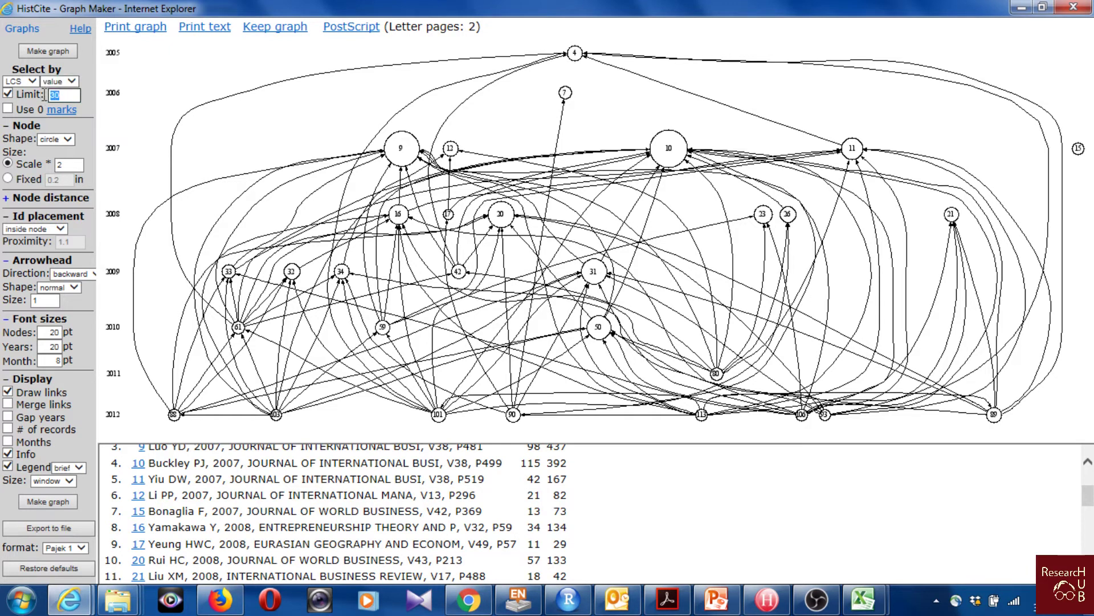
text(5)
click(63, 53)
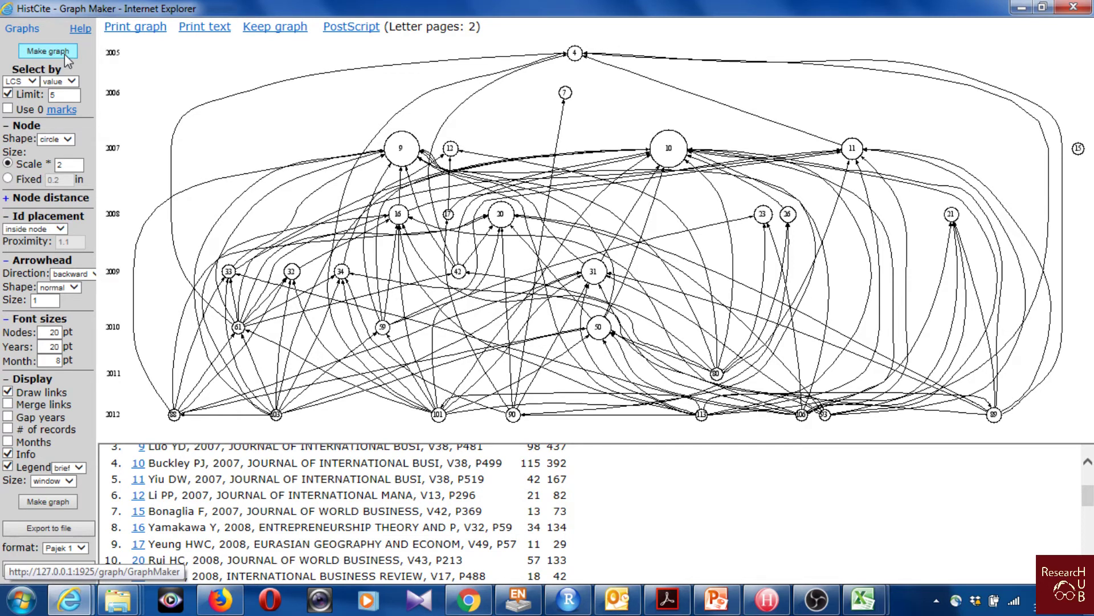
click(64, 53)
click(47, 52)
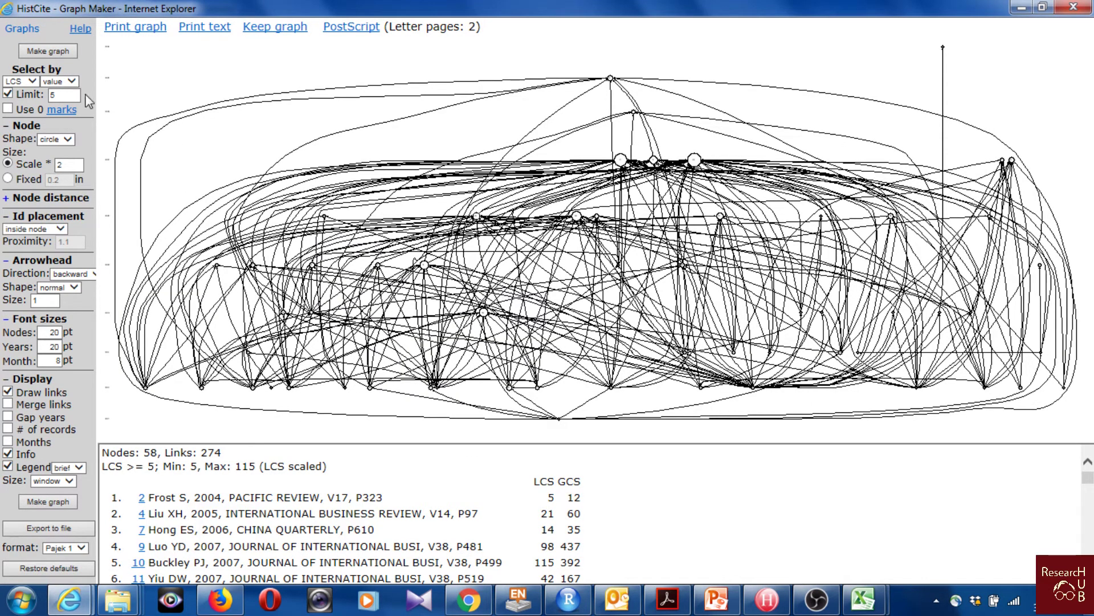
Raise the LCS value limit to 10 and redraw the graph
drag(63, 95, 38, 88)
text(10)
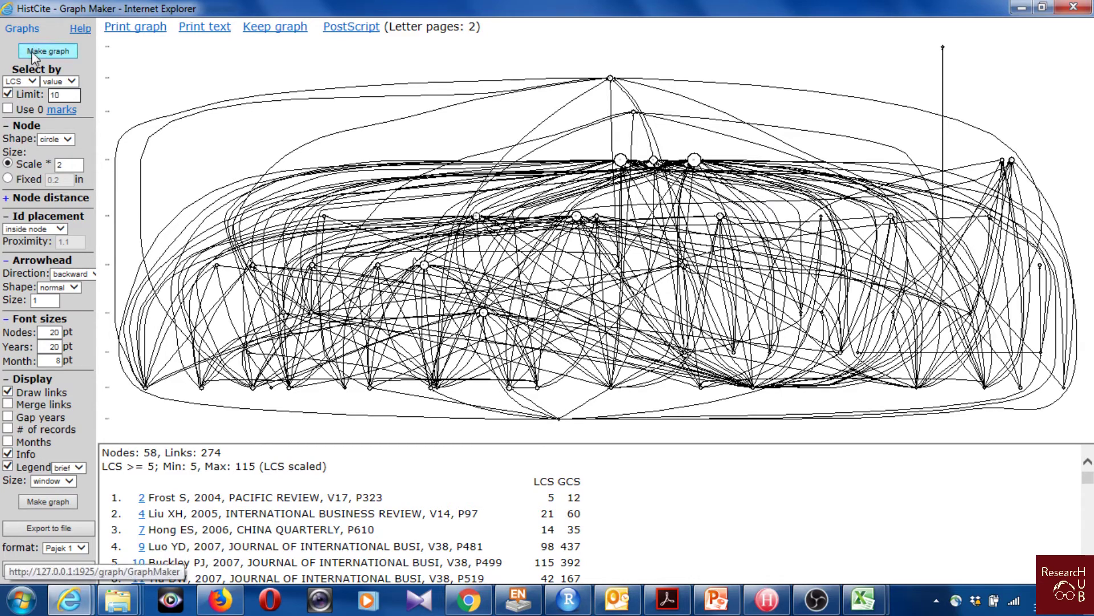
click(53, 52)
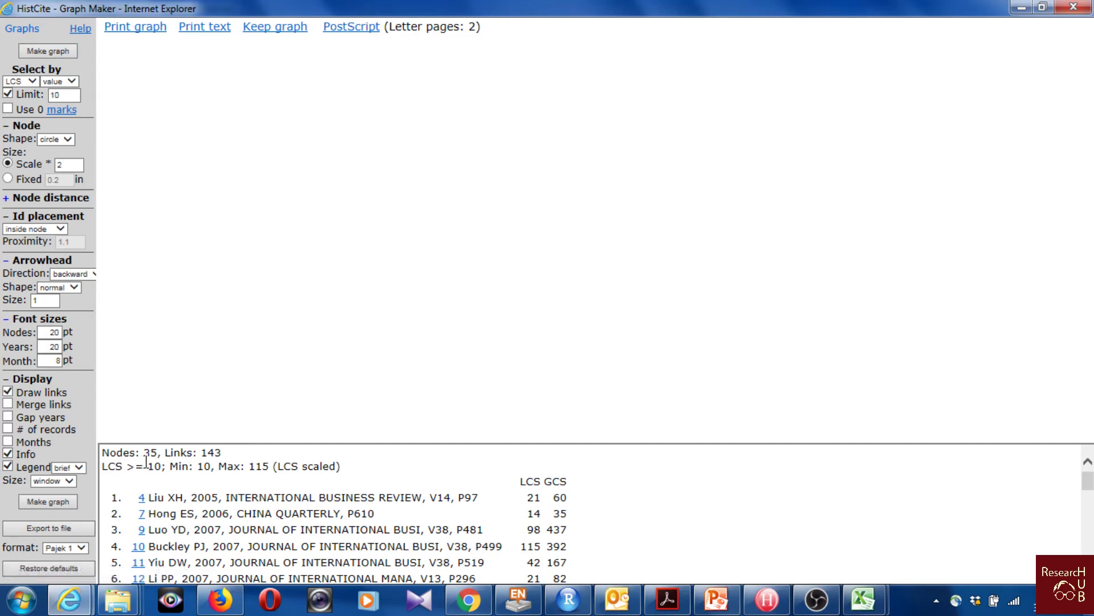
click(57, 50)
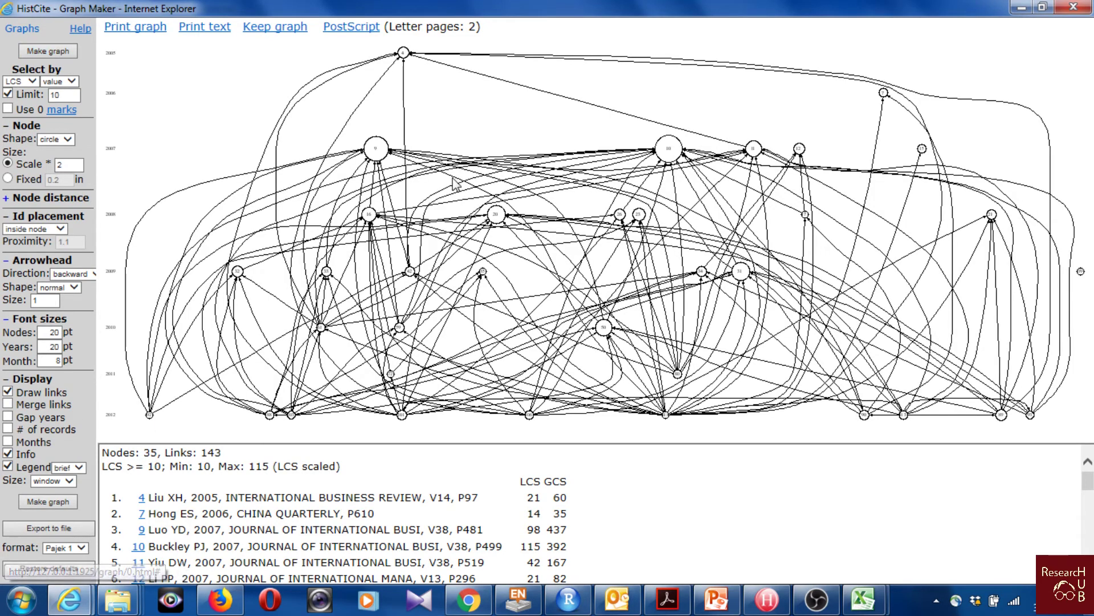
Set the LCS value limit to 12 and redraw the graph
double_click(57, 94)
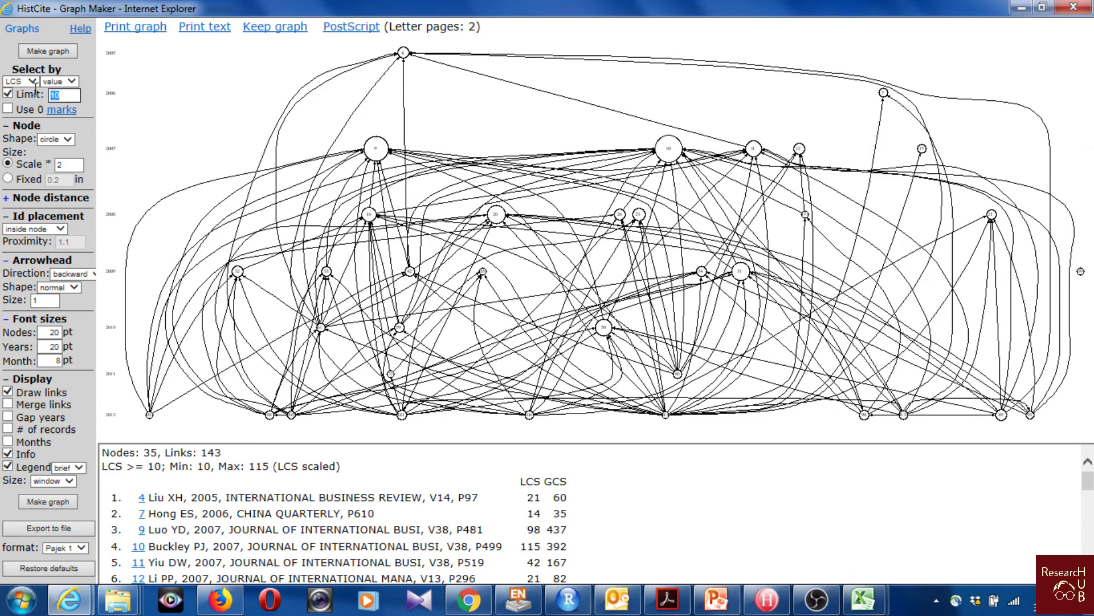
text(12)
click(53, 51)
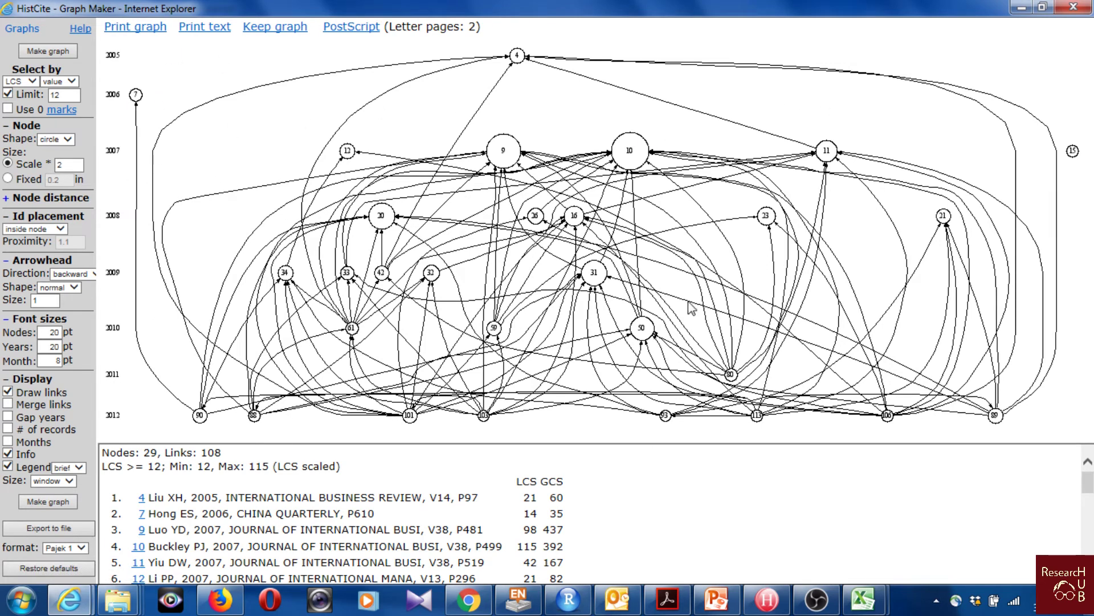
Review the node count and the listed articles for the LCS limit of 12 beneath the graph
drag(155, 454, 139, 454)
click(331, 459)
mouse_move(285, 279)
scroll(218, 501, down, 6)
scroll(217, 502, down, 3)
scroll(218, 501, up, 10)
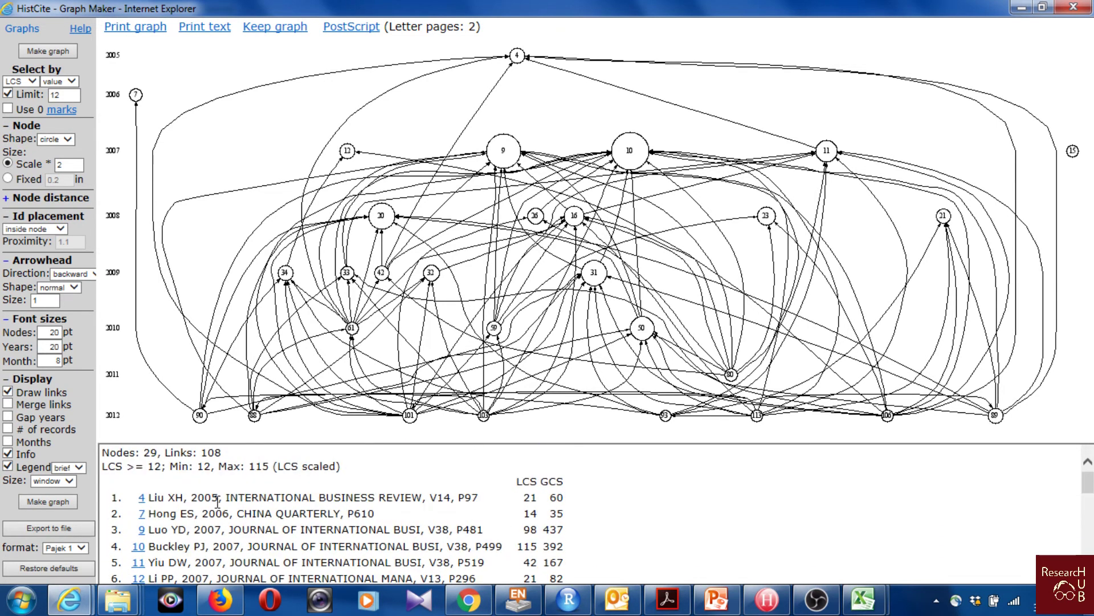
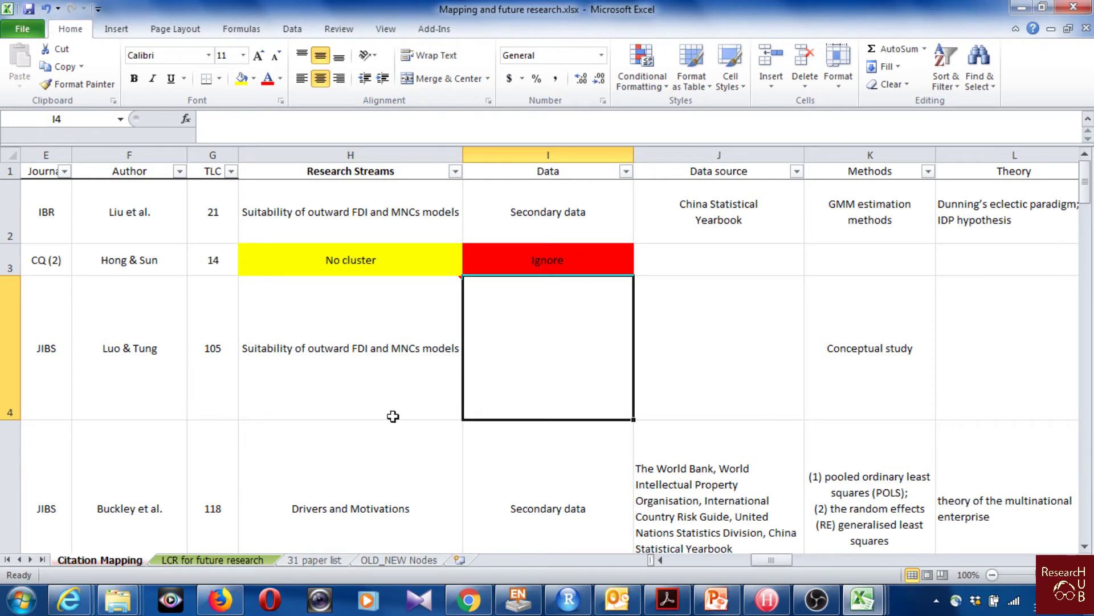
Switch to Mapping and future research.xlsx in Excel and review the first paper's row on the Citation Mapping sheet, from node number to abstract
click(665, 560)
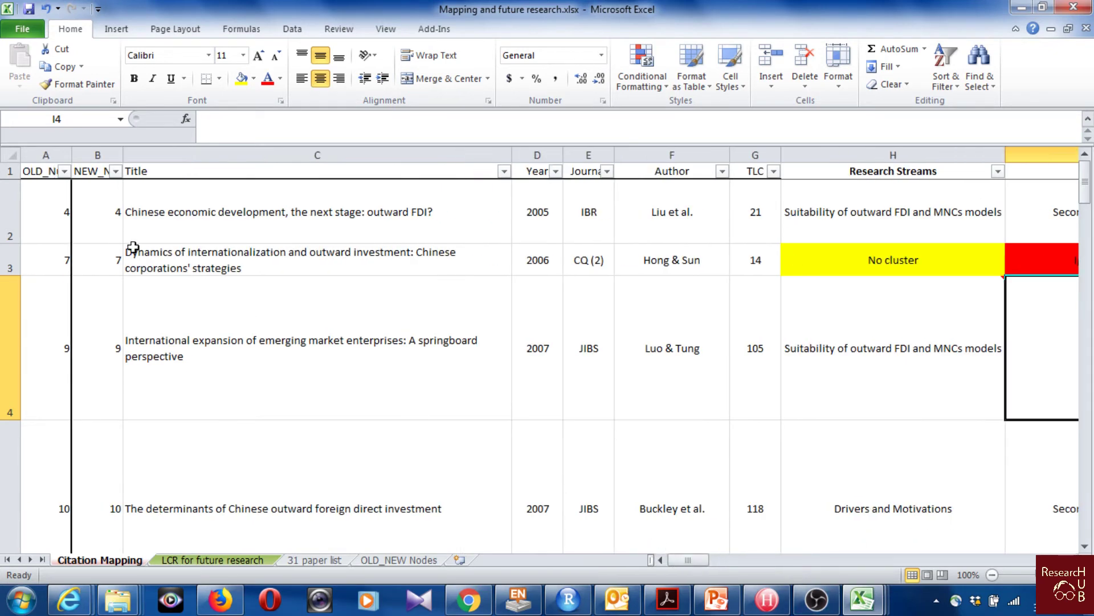
click(52, 209)
key(Right)
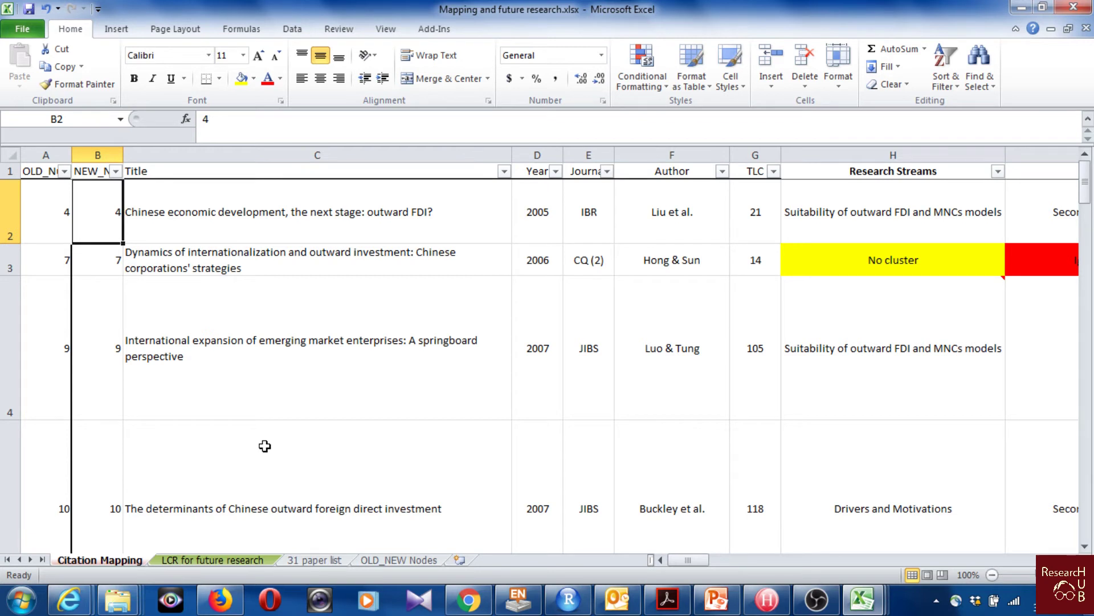
key(Right)
key(Right)
key(Right)
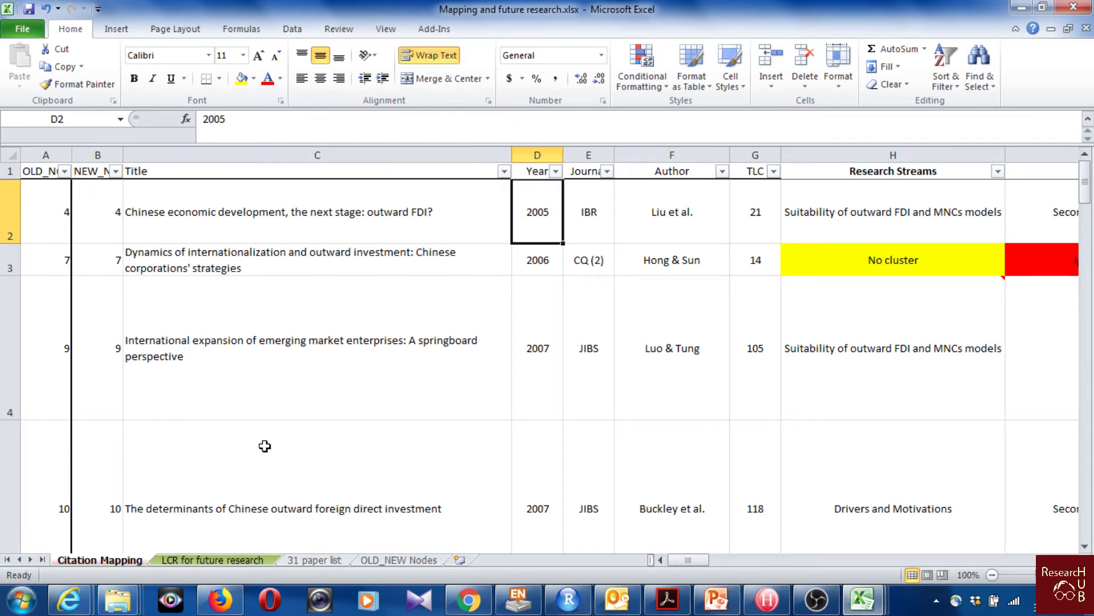
key(Right)
key(Right)
key(Right)
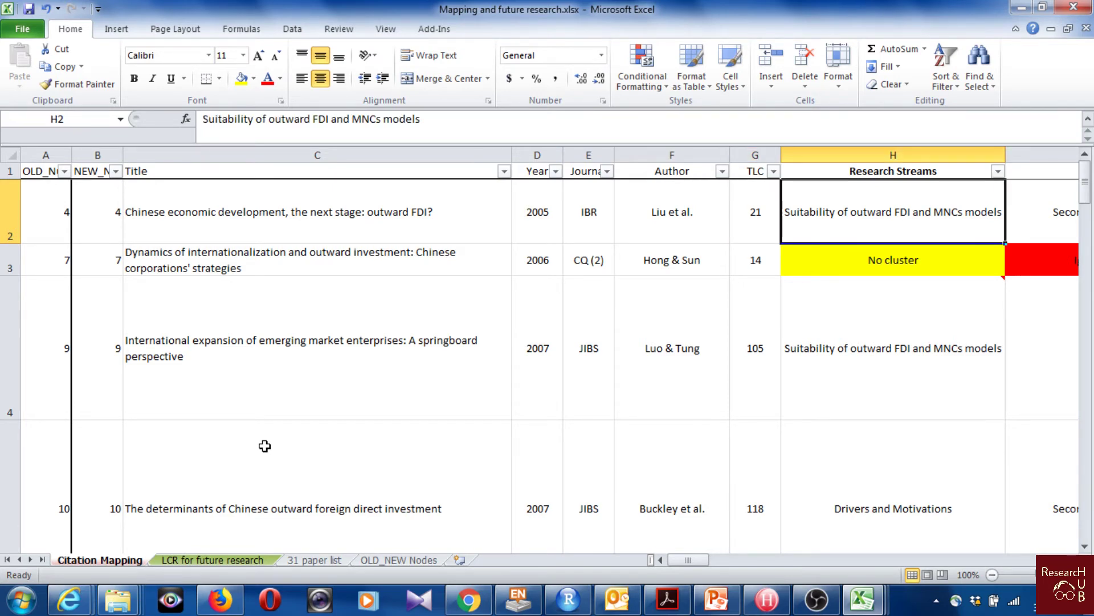
key(Right)
key(Right)
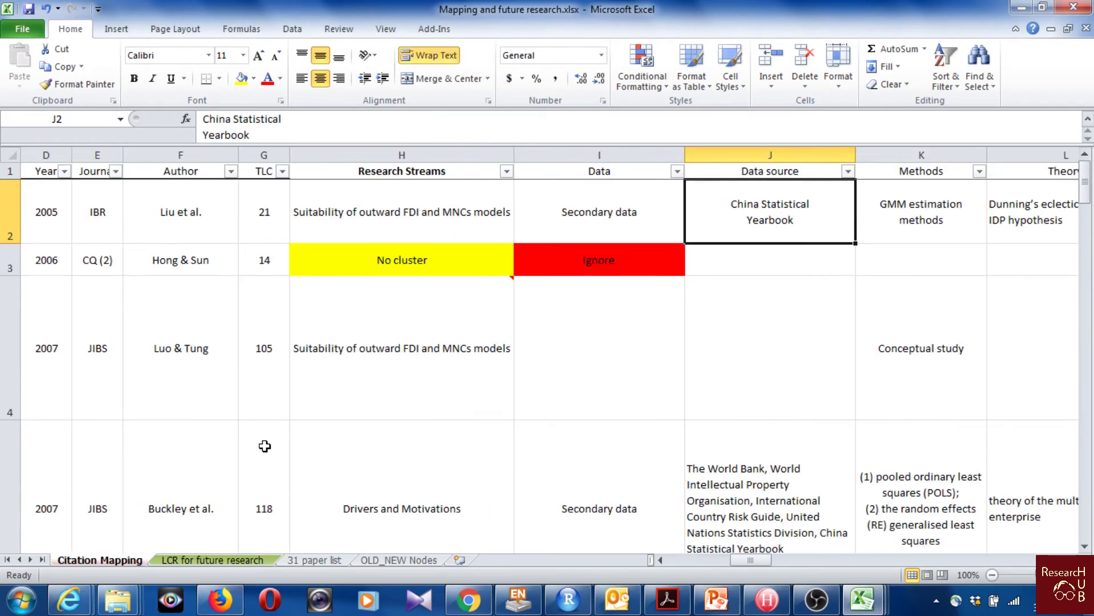
key(Right)
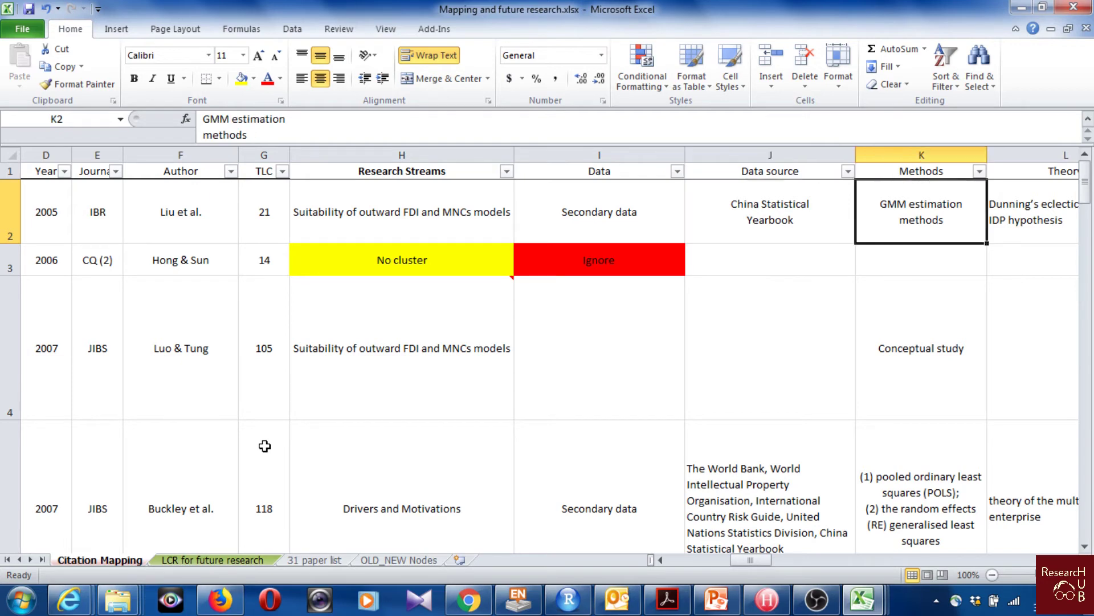
key(Right)
key(Right)
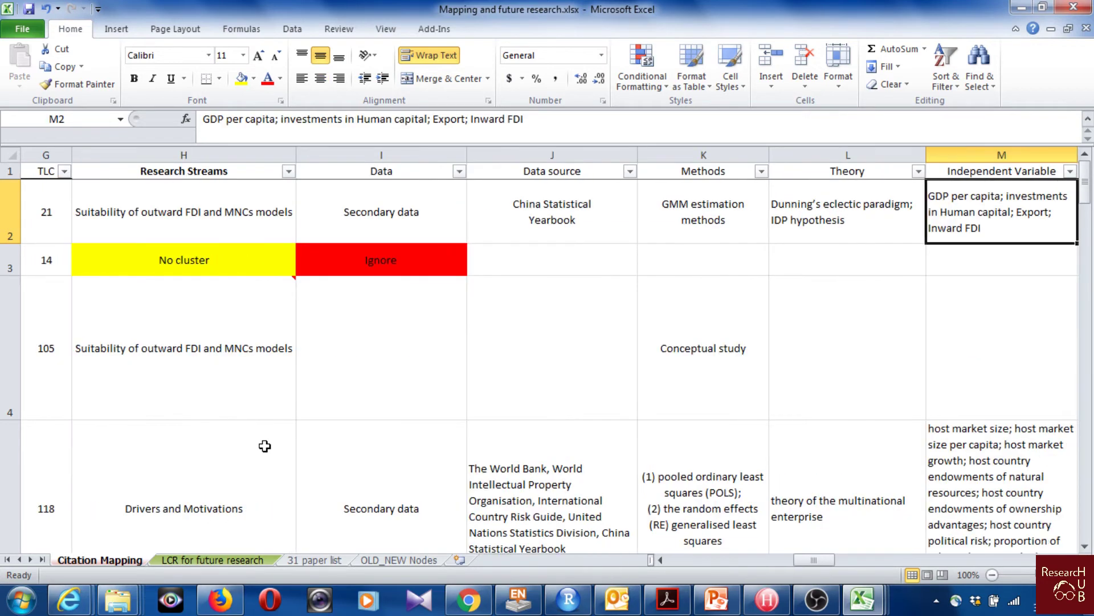
key(Right)
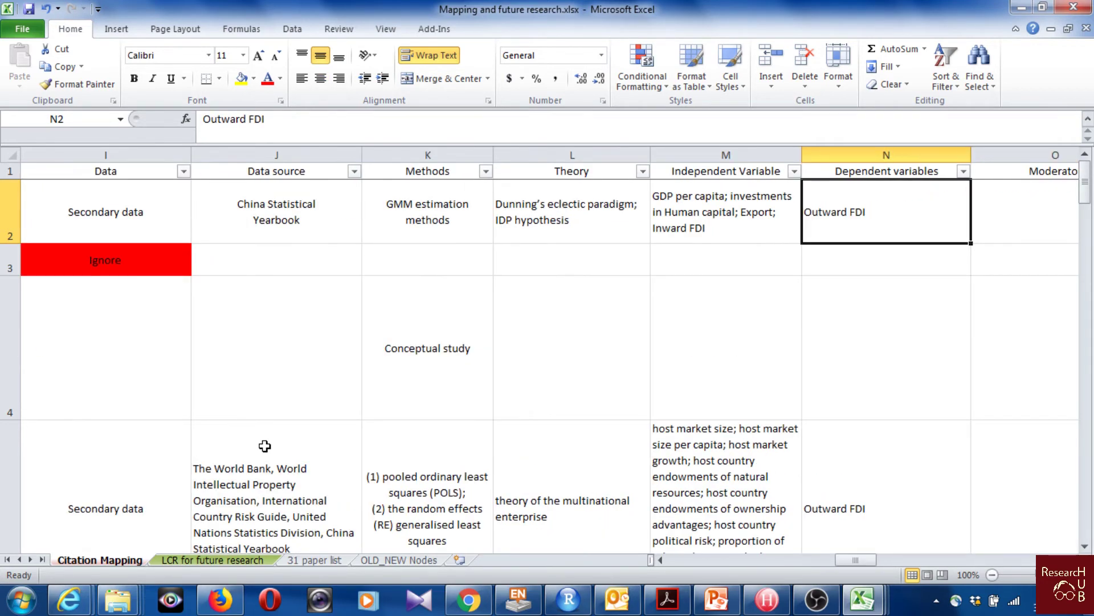
key(Right)
key(Right)
key(Right)
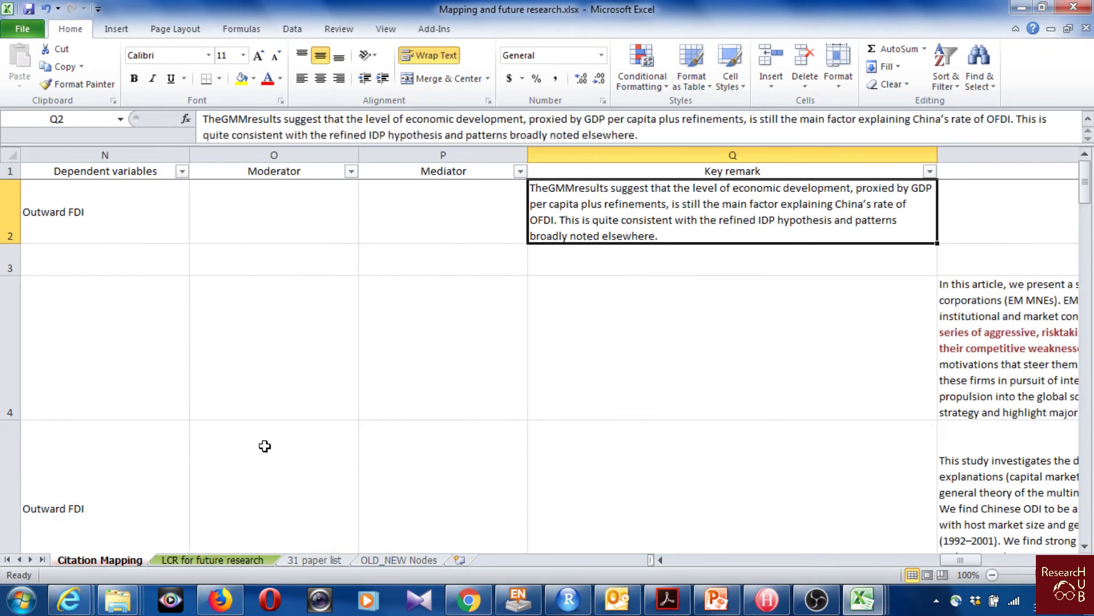
key(Right)
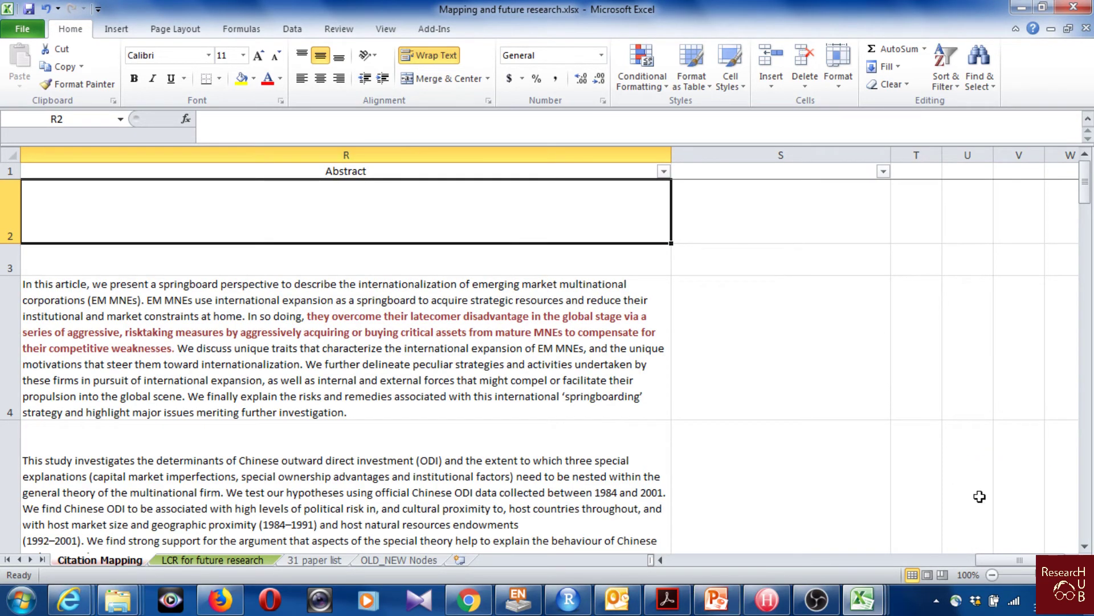
Examine the Research Streams column of the Citation Mapping sheet to see which cluster each paper is assigned to
drag(1014, 560, 659, 566)
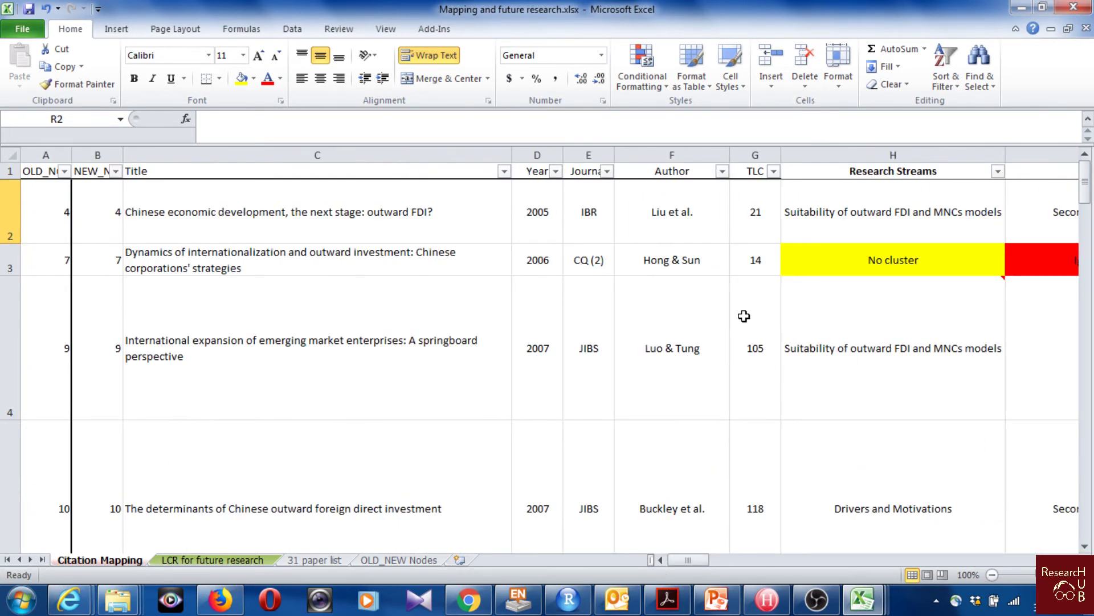
click(900, 193)
click(891, 155)
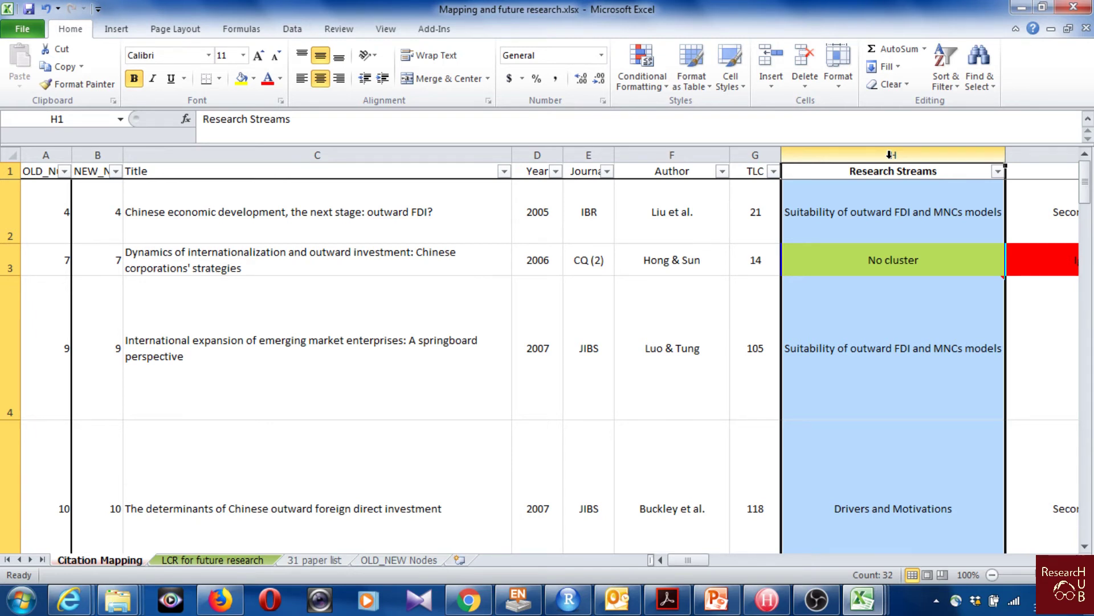
click(844, 216)
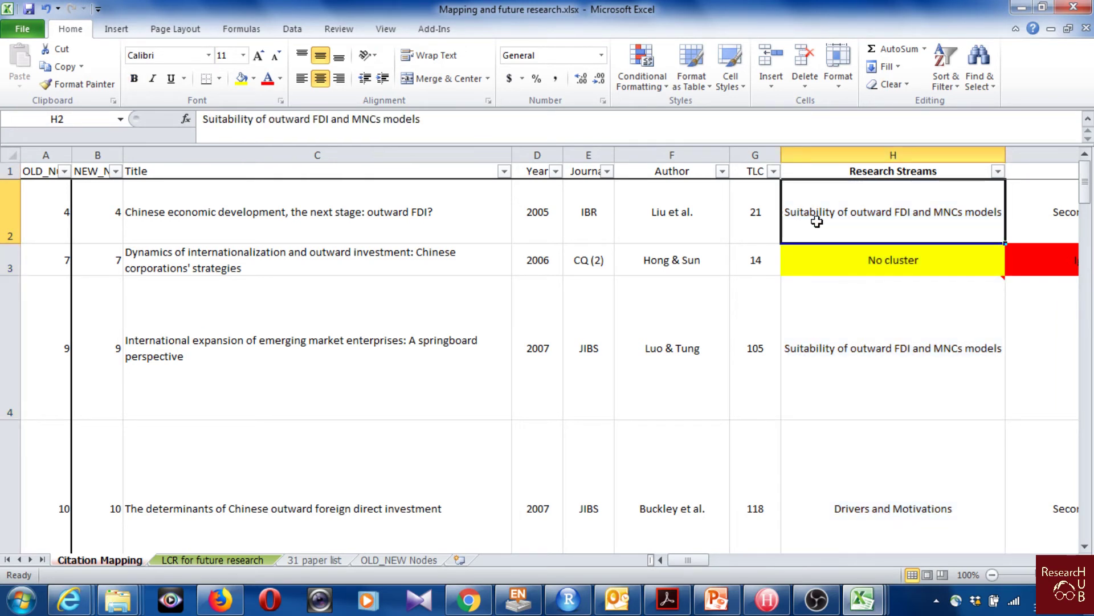
key(Down)
key(Down)
key(Down)
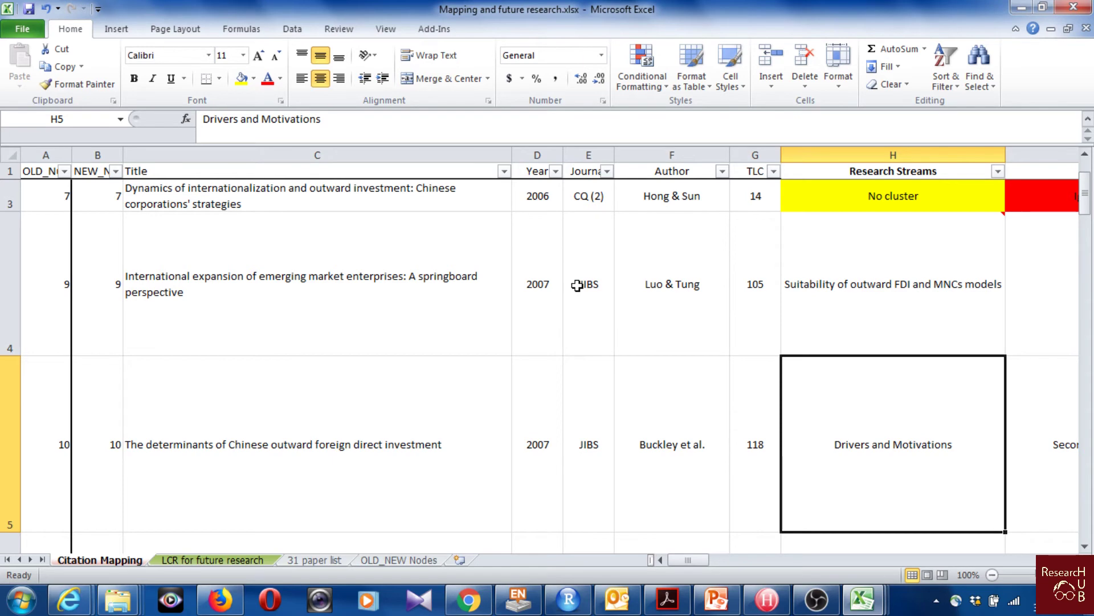
key(Down)
key(Down)
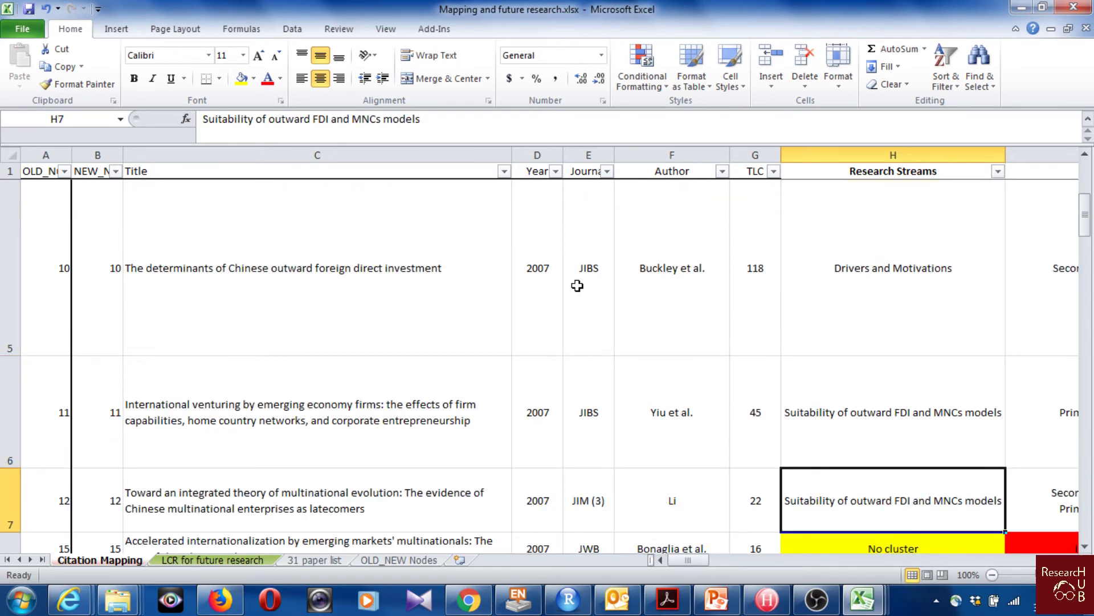
key(Down)
key(Down)
key(Down)
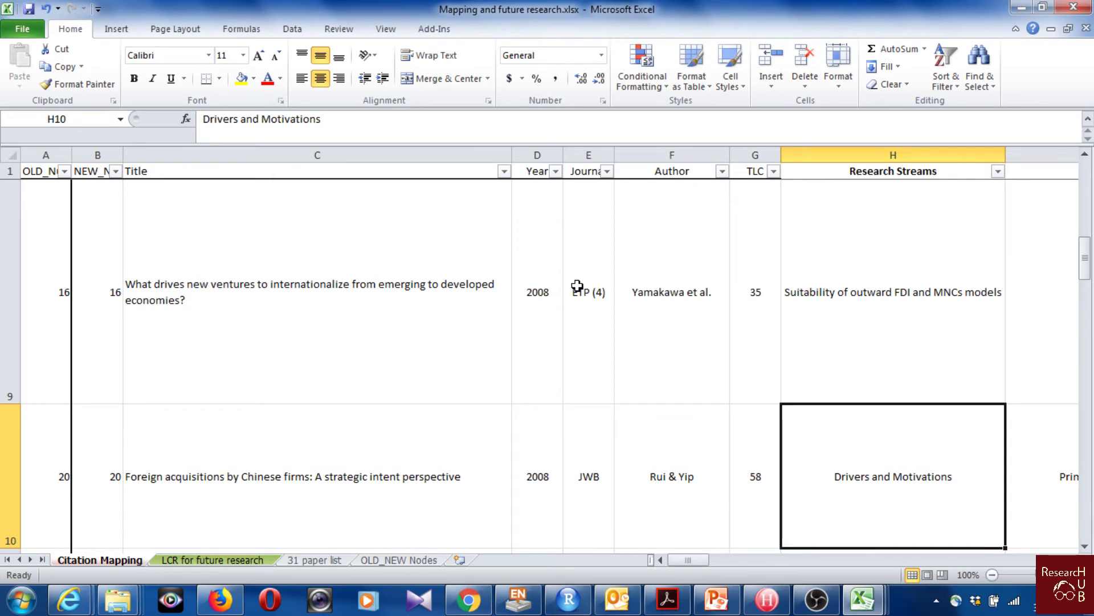
key(Down)
key(Down)
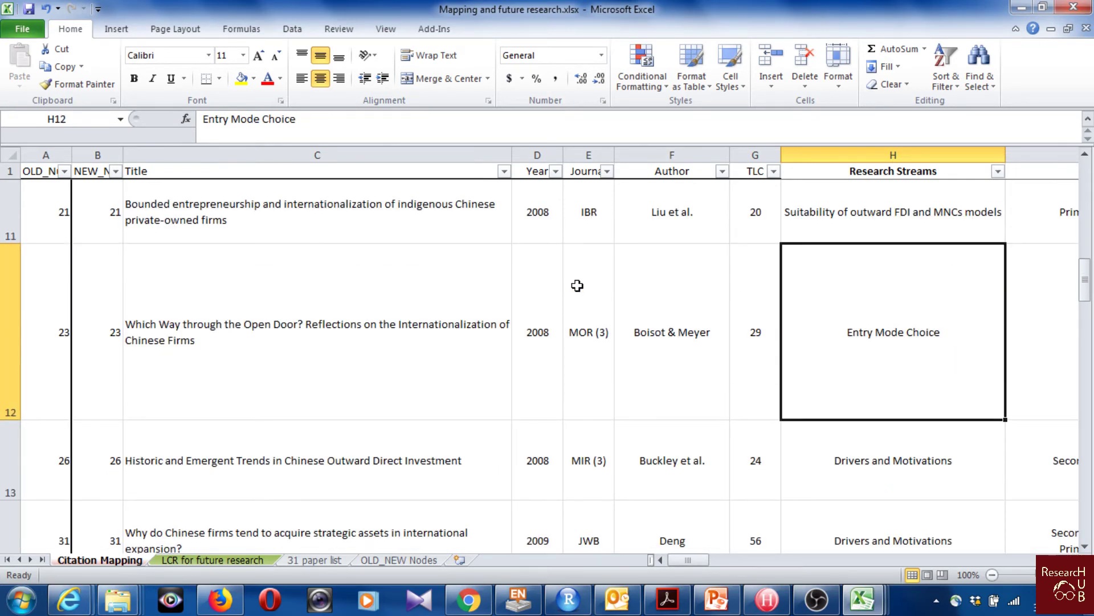
scroll(577, 286, up, 3)
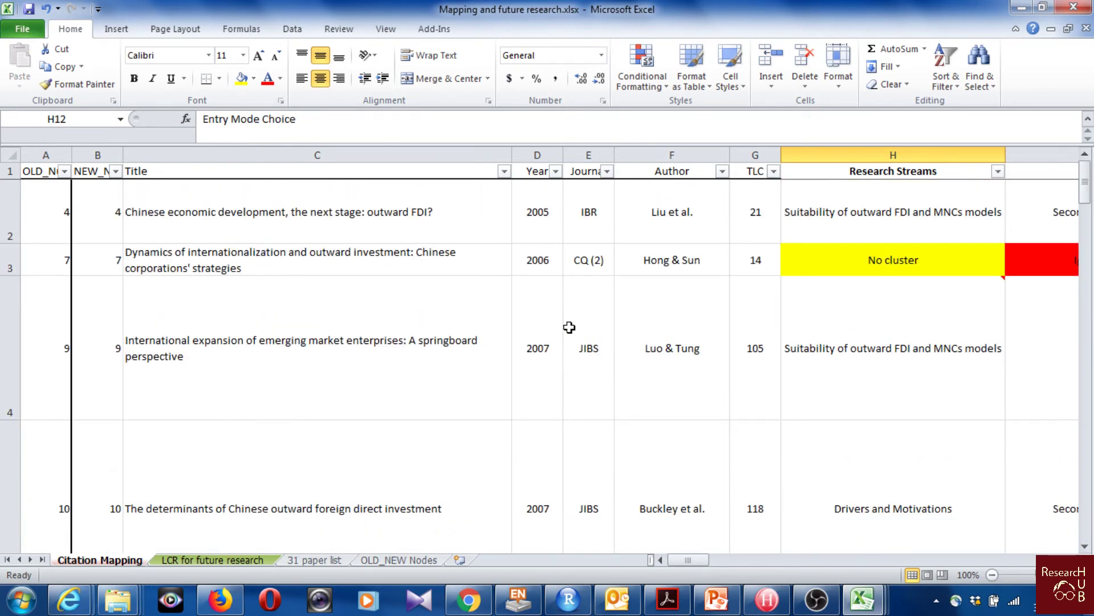
mouse_move(689, 562)
mouse_down()
mouse_move(863, 575)
mouse_move(690, 561)
mouse_up()
Switch back to HistCite Graph Maker and capture the whole citation graph, including its year labels, with the Snipping Tool
mouse_move(69, 599)
click(259, 502)
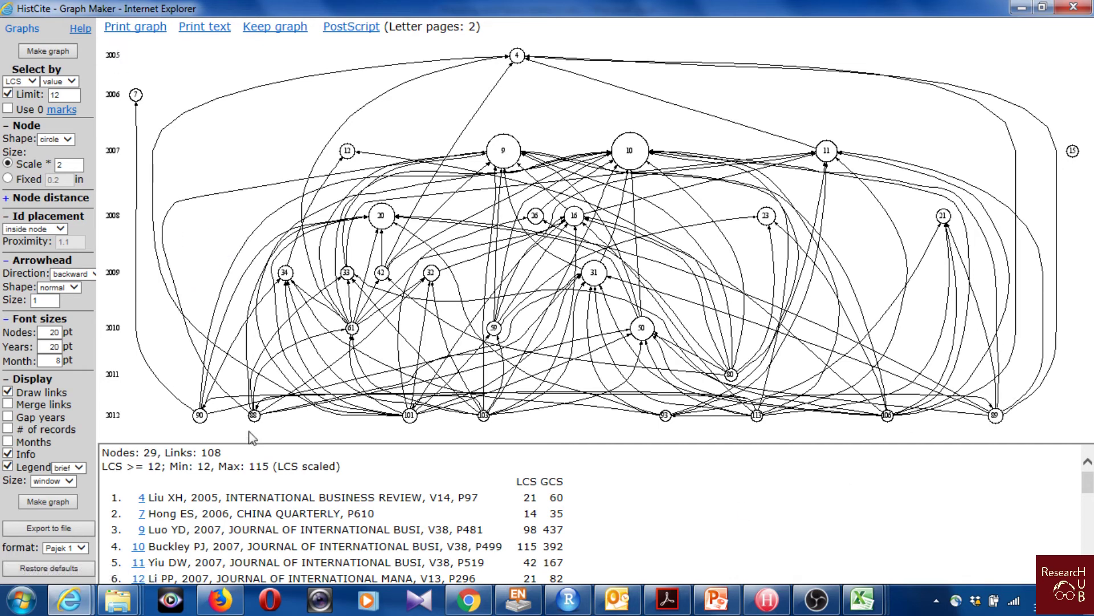
click(22, 599)
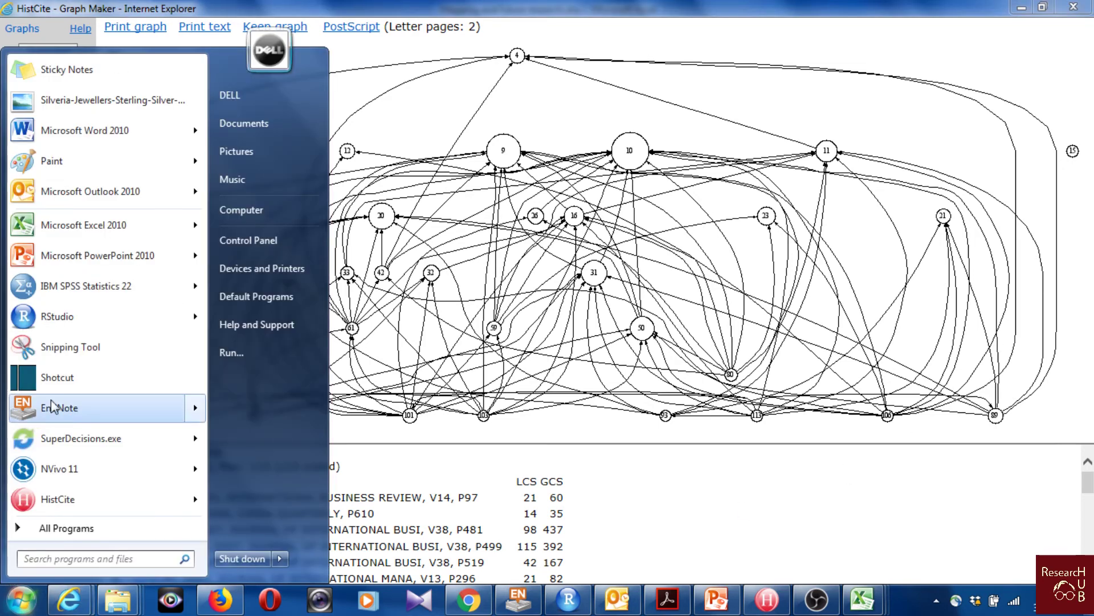
click(63, 346)
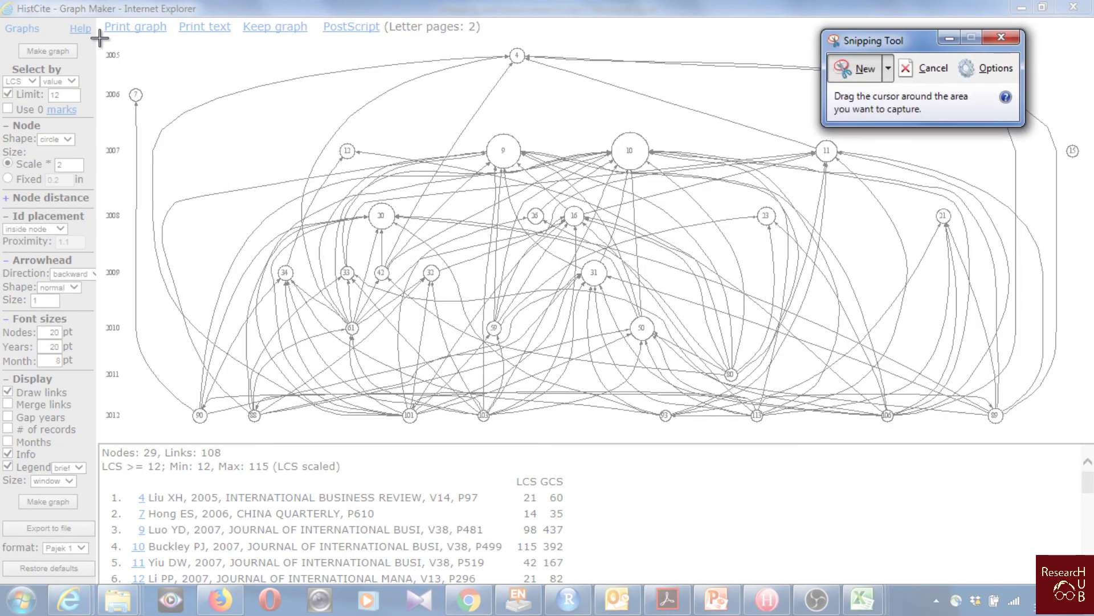
mouse_move(101, 38)
mouse_down()
mouse_move(706, 450)
mouse_move(935, 463)
mouse_move(1084, 435)
mouse_up()
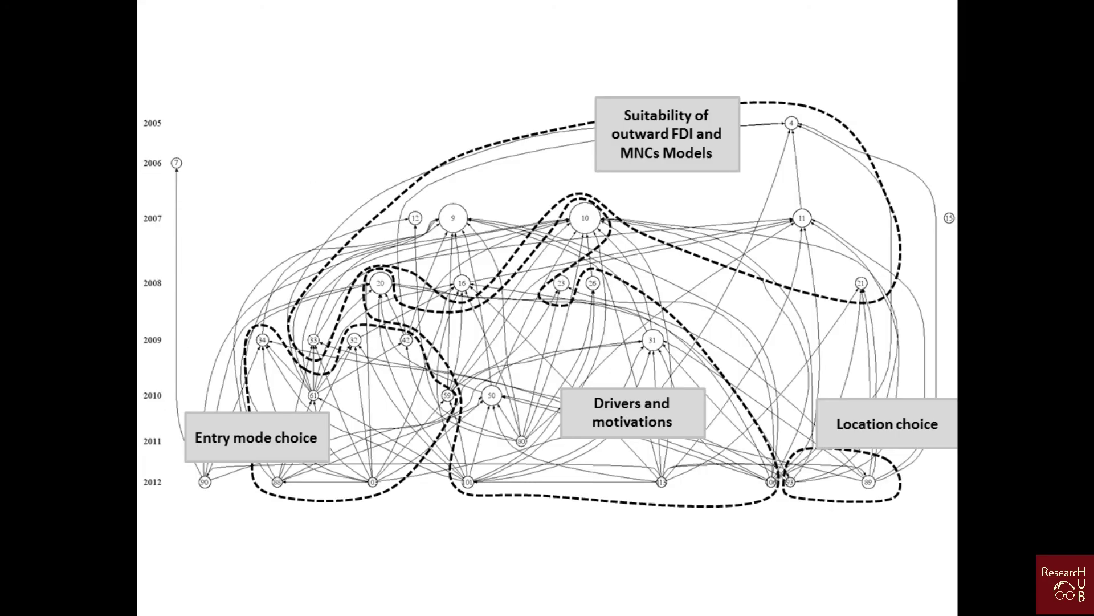